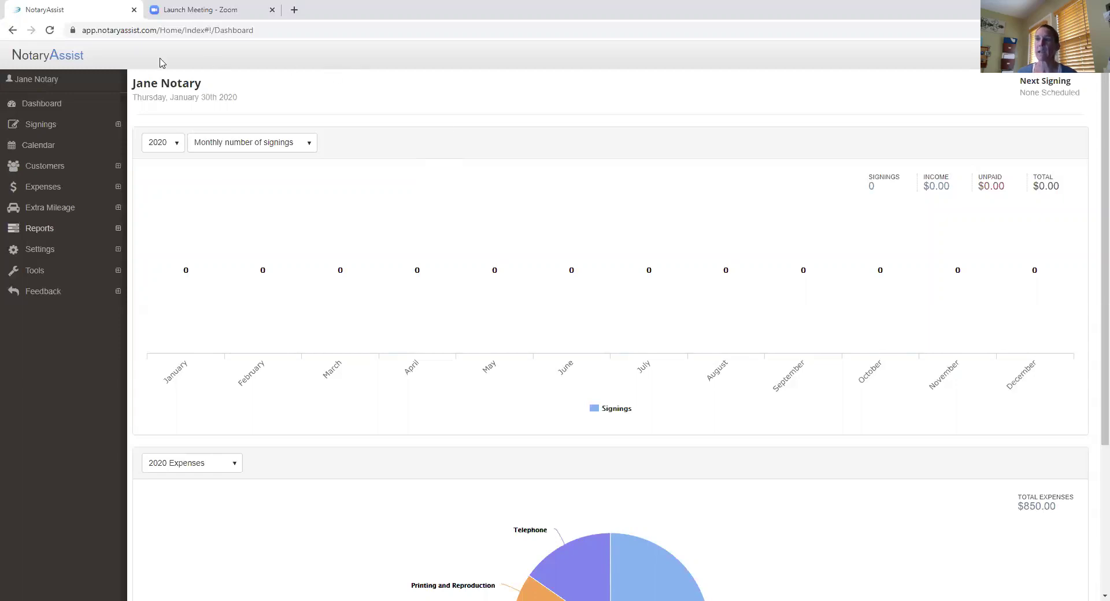
- Open the signings list and filter it to last year (2019)
{"action": "left_click", "coordinate": [40, 126]}
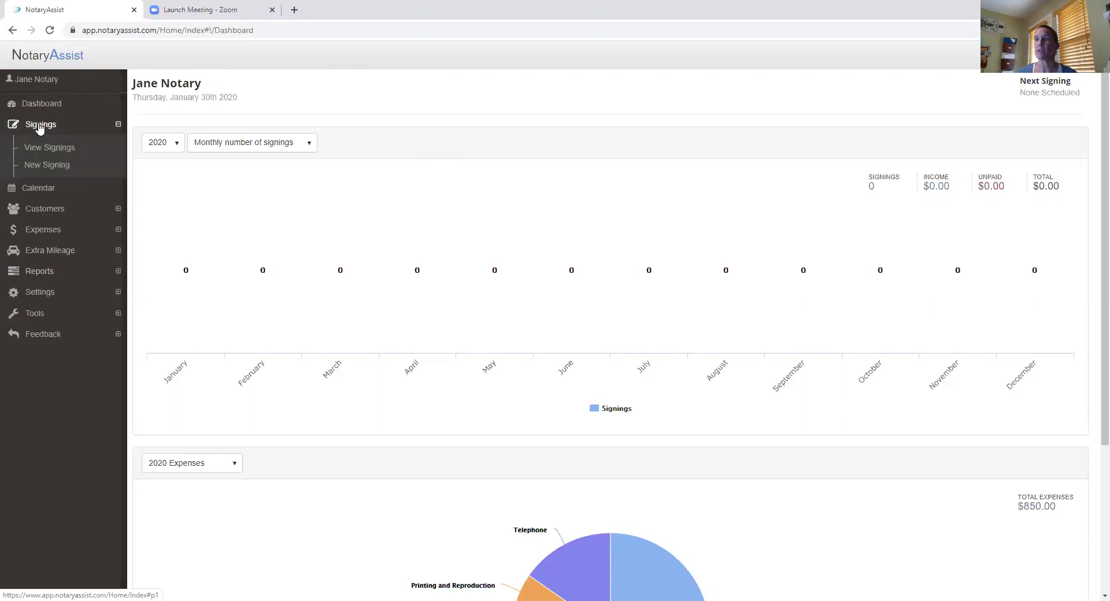
{"action": "left_click", "coordinate": [46, 149]}
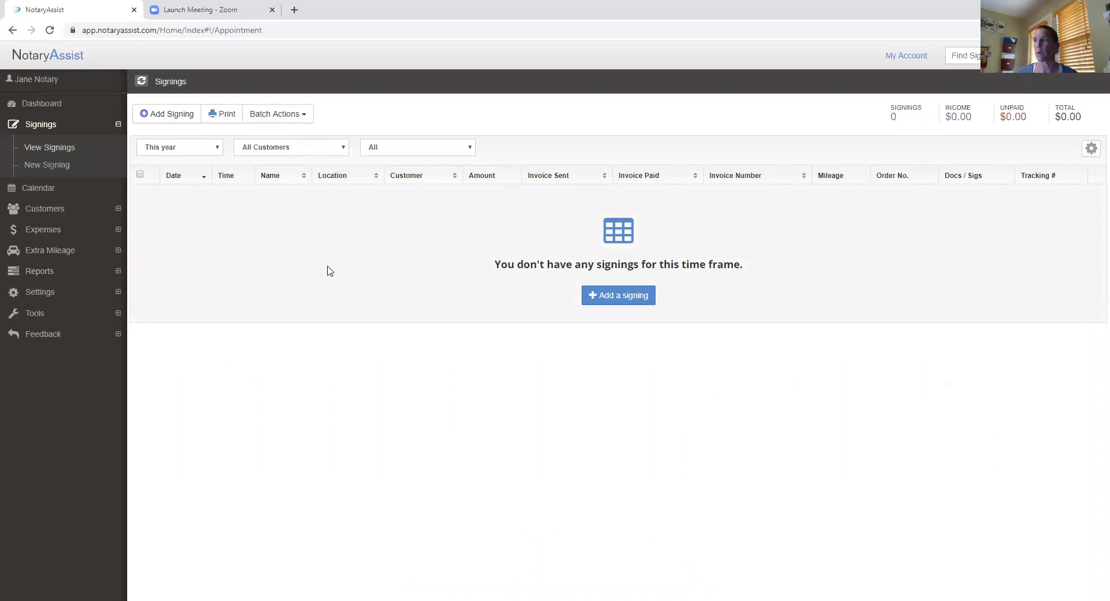
{"action": "left_click", "coordinate": [217, 152]}
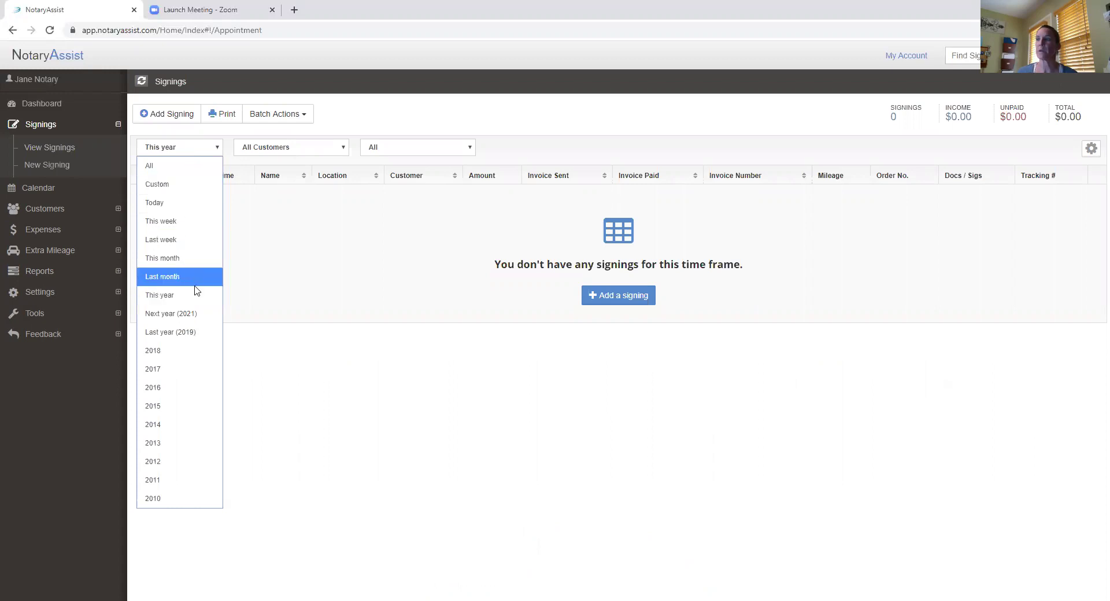
{"action": "left_click", "coordinate": [193, 340]}
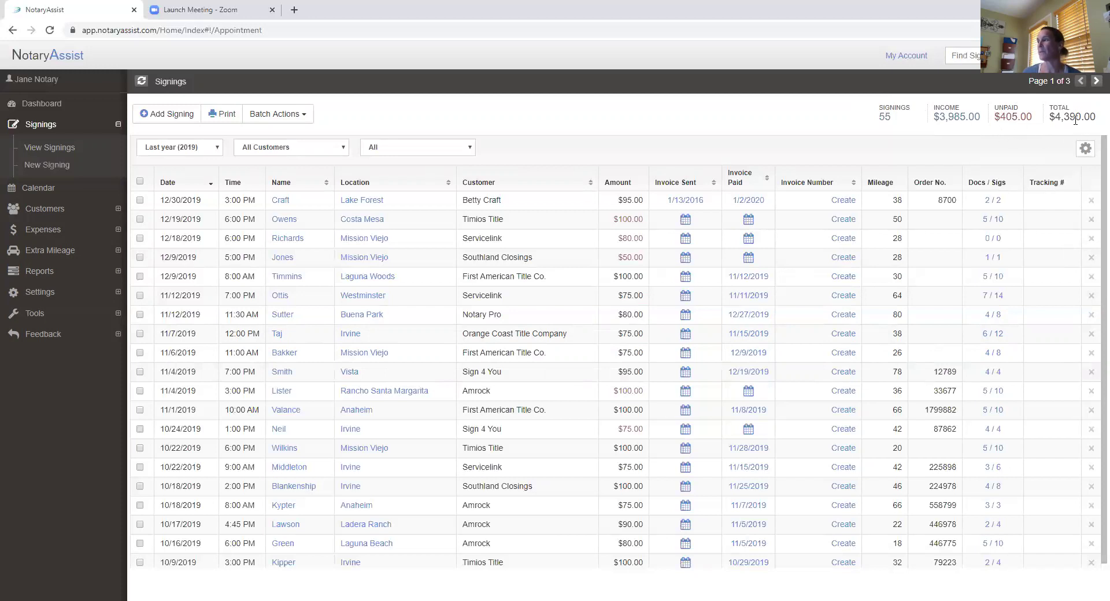
- Page through the 2019 signings to the last page and return to the first page
{"action": "left_click", "coordinate": [1097, 81]}
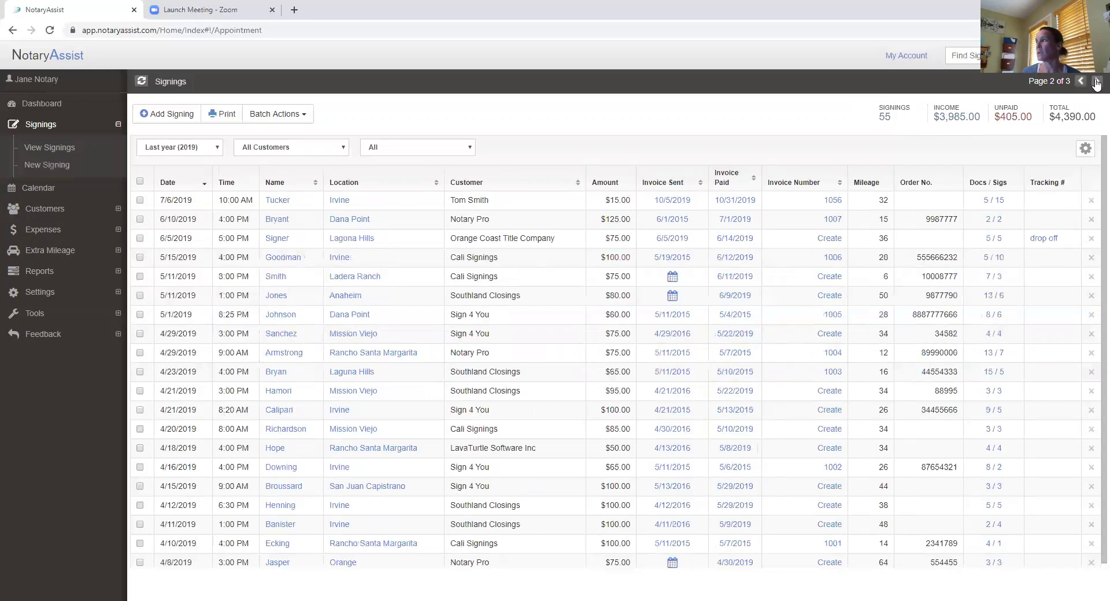
{"action": "left_click", "coordinate": [1096, 81]}
{"action": "left_click", "coordinate": [1080, 82]}
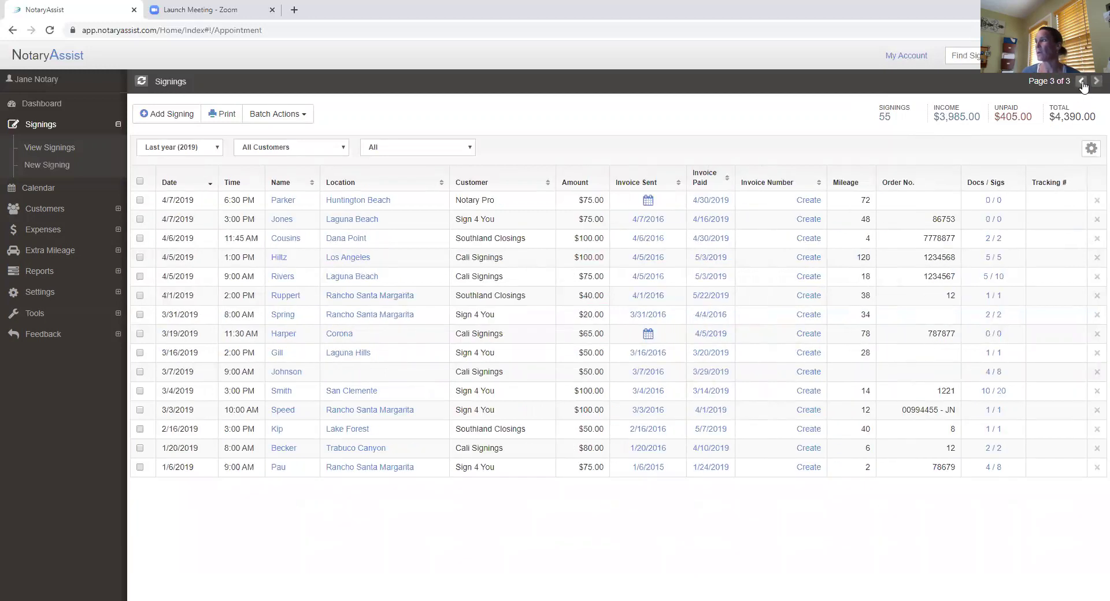
{"action": "left_click", "coordinate": [1081, 82]}
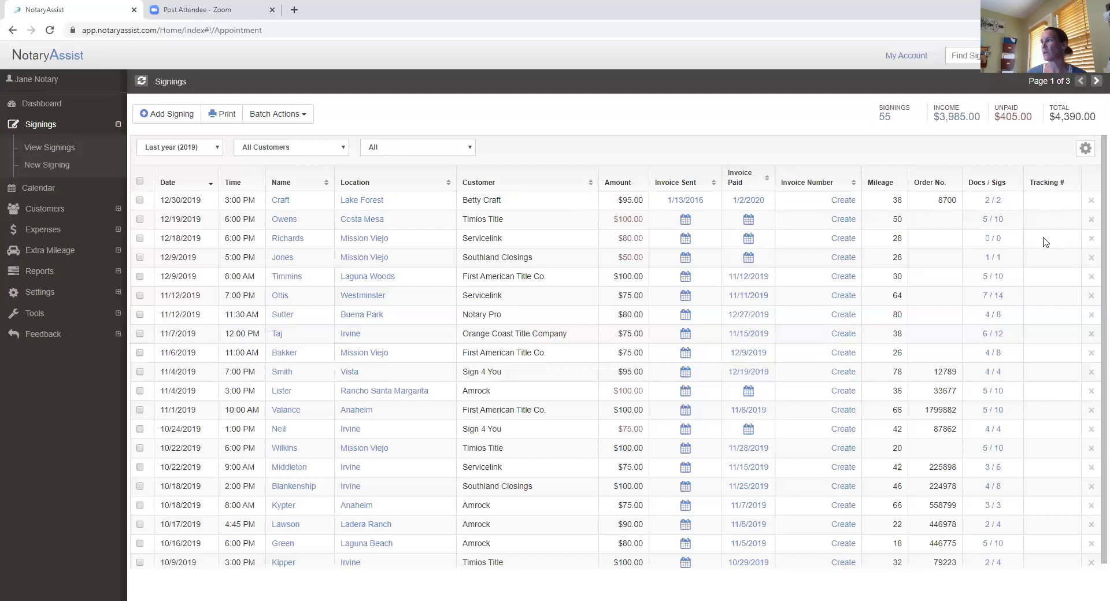
{"action": "left_click", "coordinate": [992, 222]}
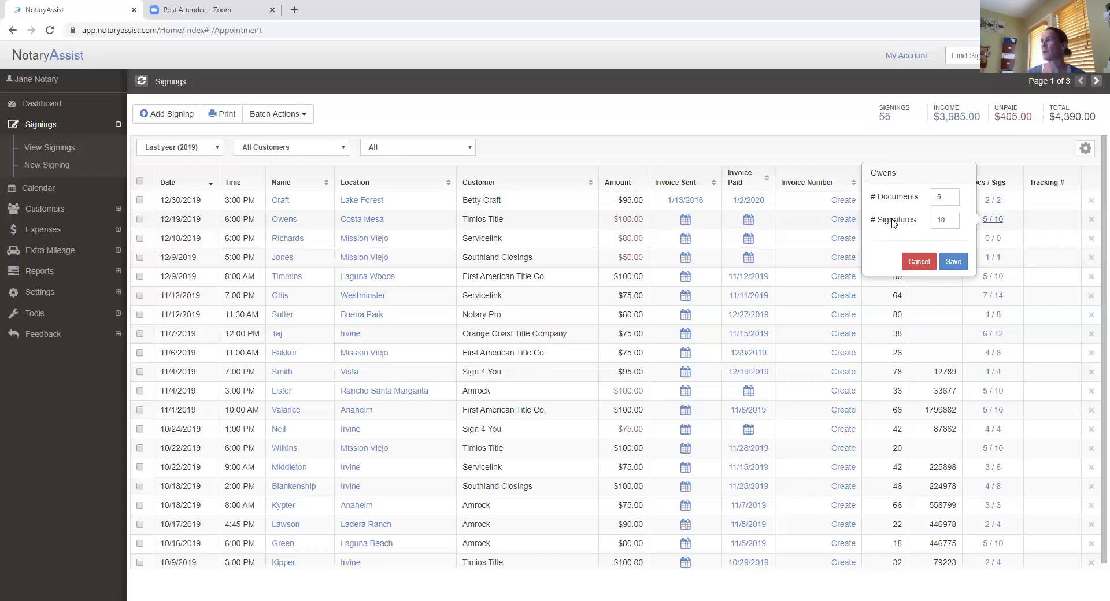
{"action": "left_click", "coordinate": [947, 198]}
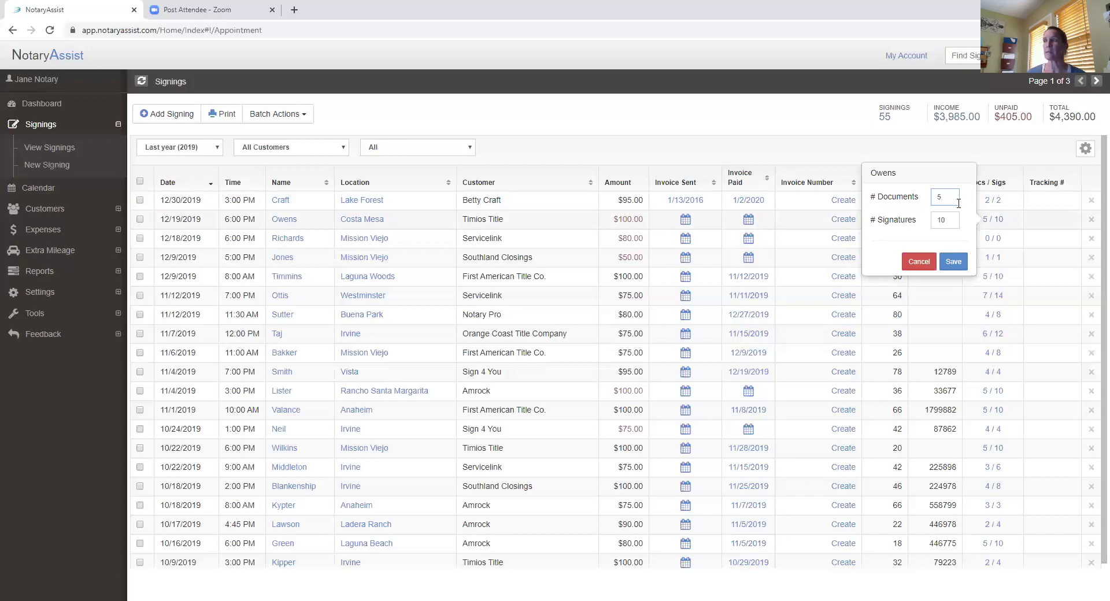
{"action": "left_click", "coordinate": [954, 219]}
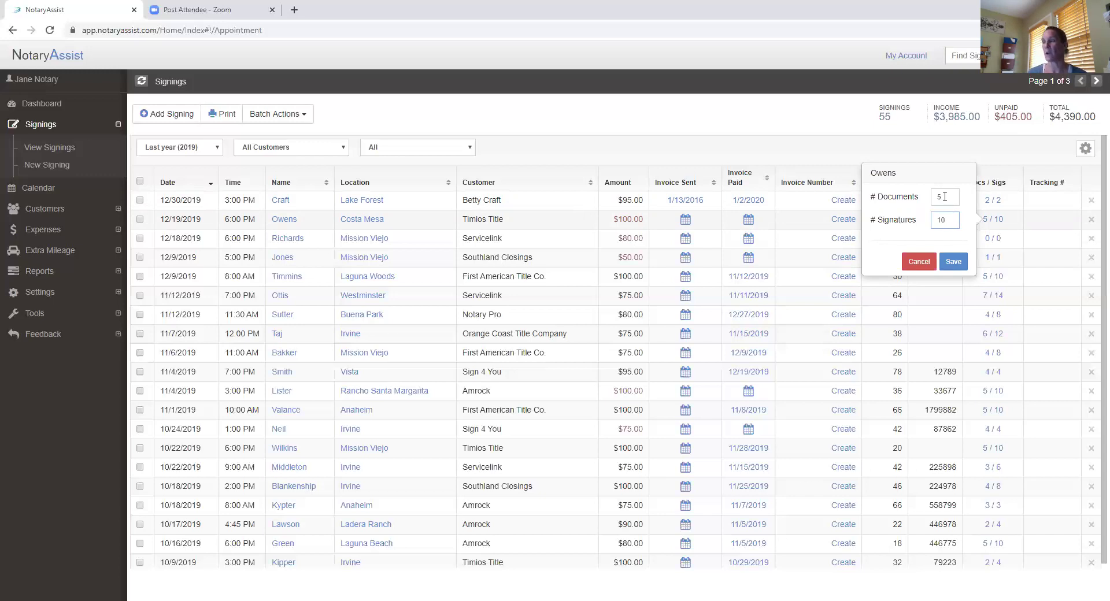
{"action": "left_click_drag", "start_coordinate": [947, 221], "coordinate": [936, 220]}
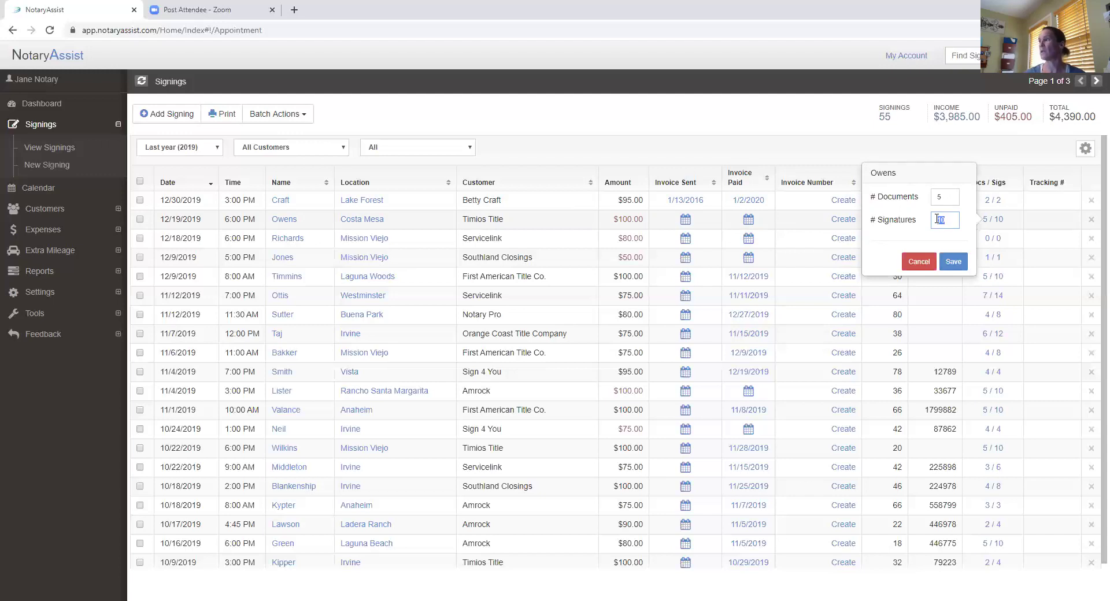
{"action": "type", "text": "5"}
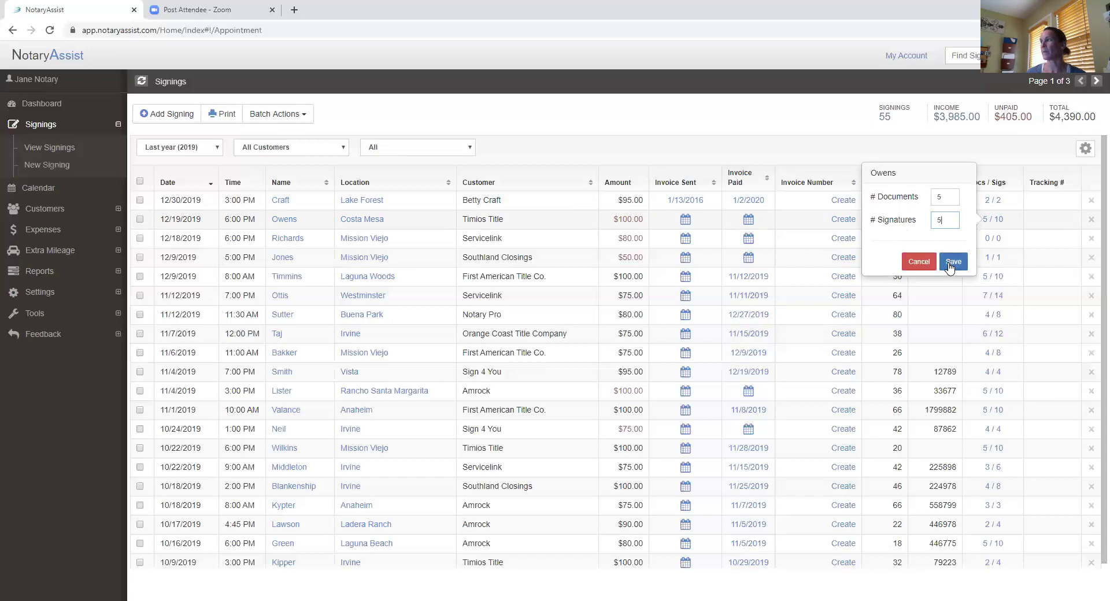
{"action": "left_click", "coordinate": [912, 271]}
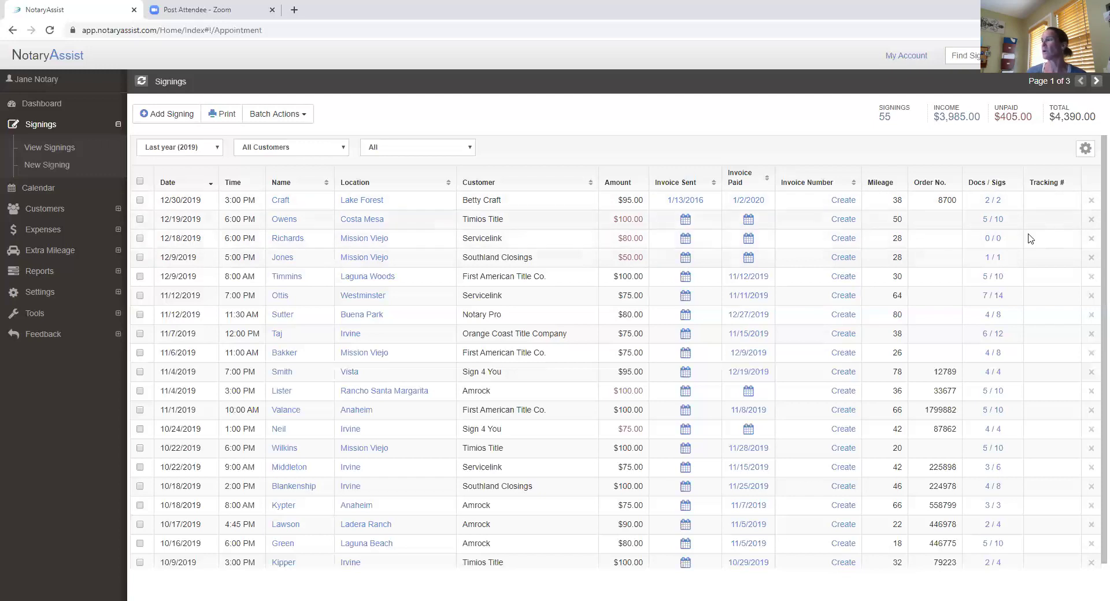
- Record 4 documents and 4 signatures for the 12/18/2019 Servicelink signing and save the counts
{"action": "left_click", "coordinate": [992, 238]}
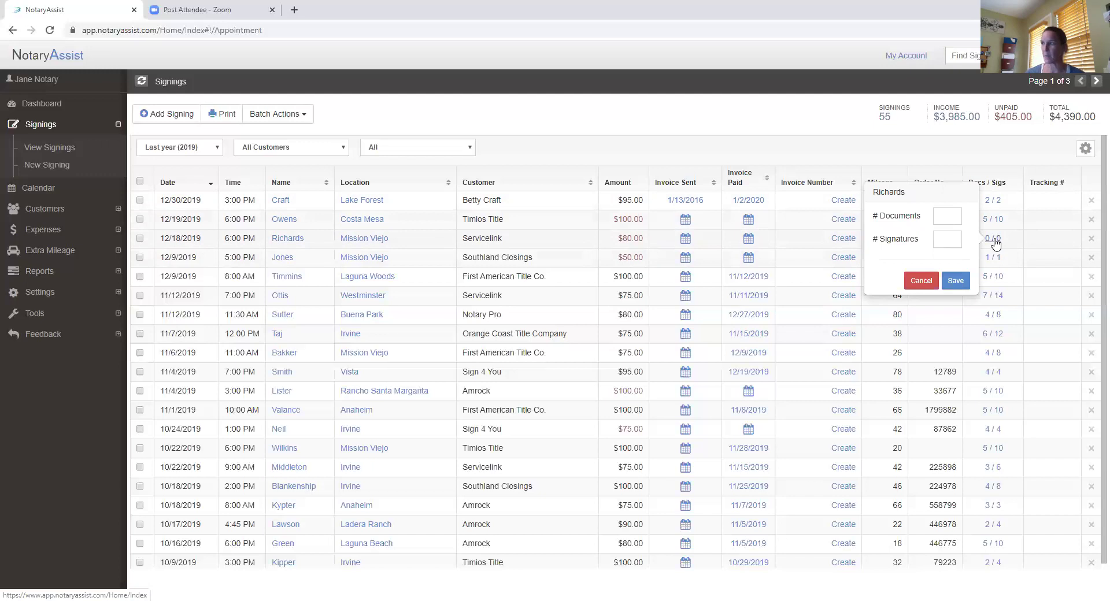
{"action": "left_click", "coordinate": [945, 218]}
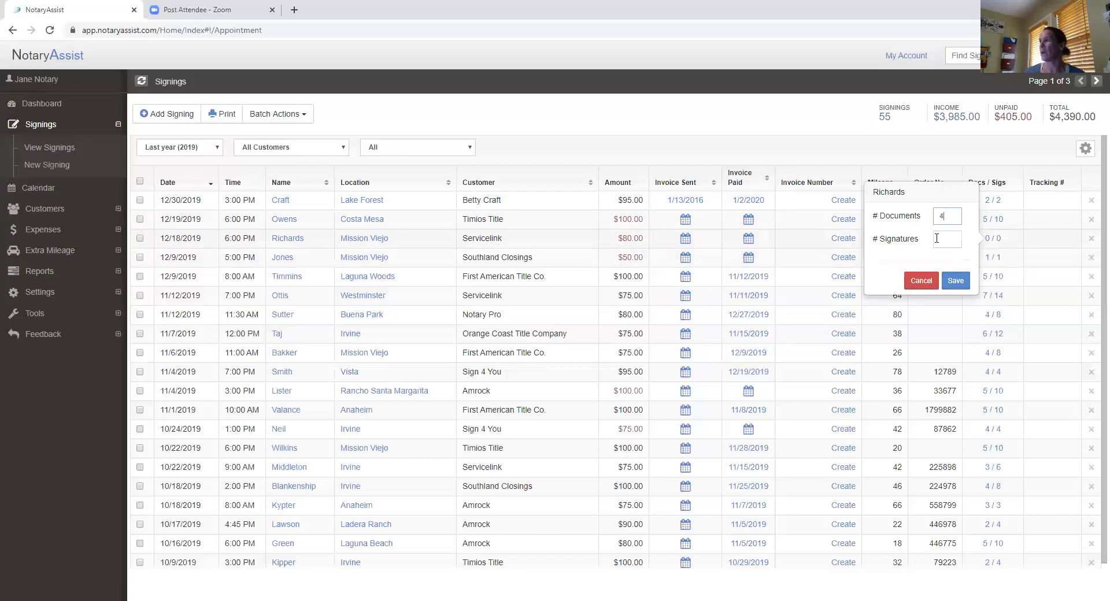
{"action": "left_click", "coordinate": [939, 238]}
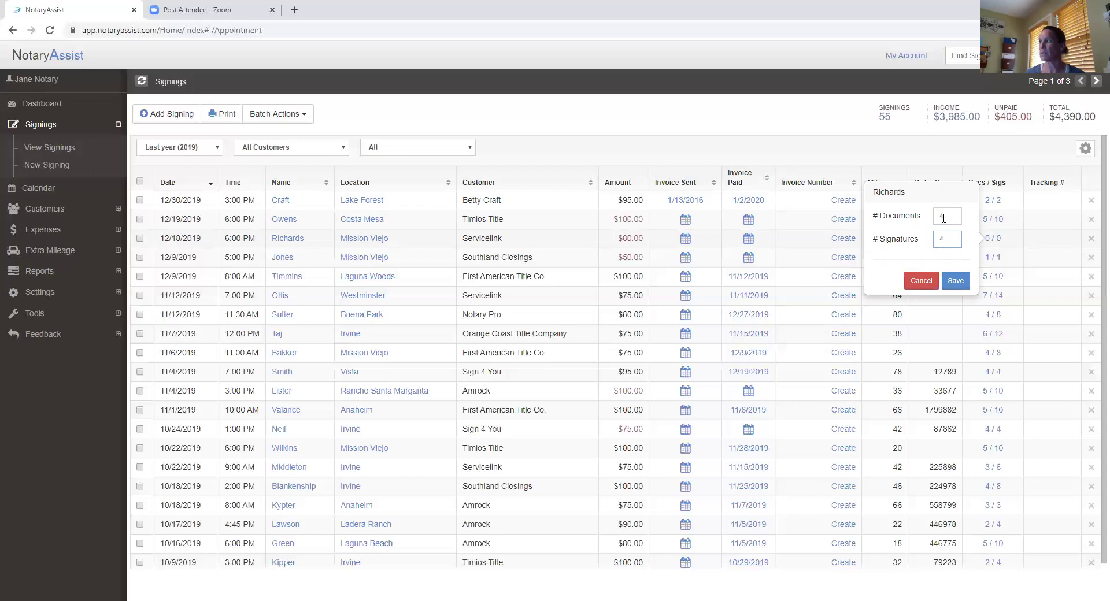
{"action": "left_click", "coordinate": [955, 281]}
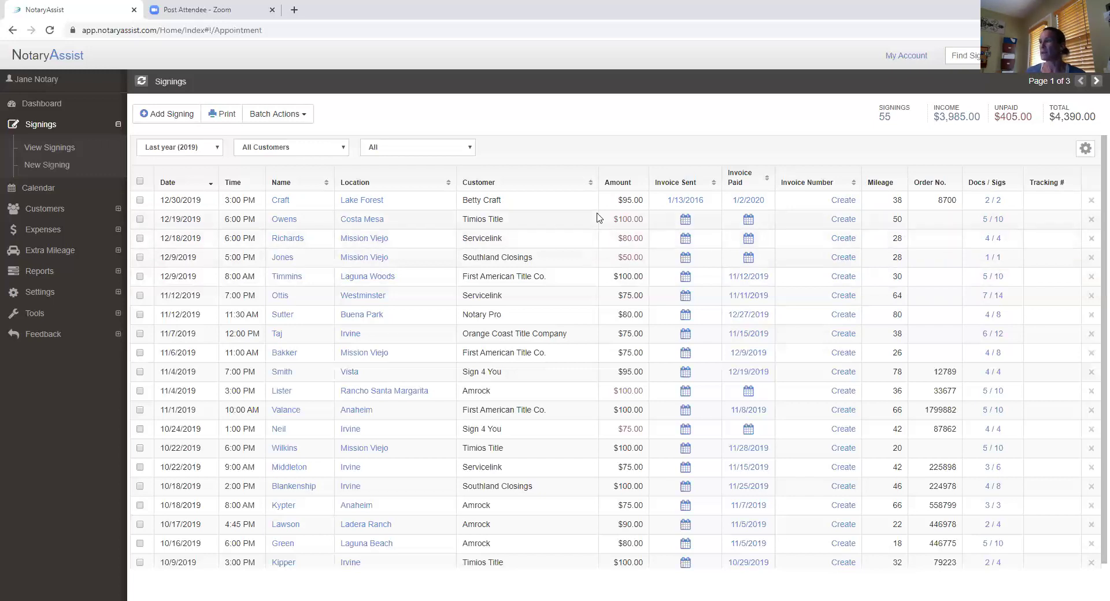
- Review the document and signature counts in the 12/18/2019 signing's tracking details, close it and show the list's second page
{"action": "left_click", "coordinate": [288, 238]}
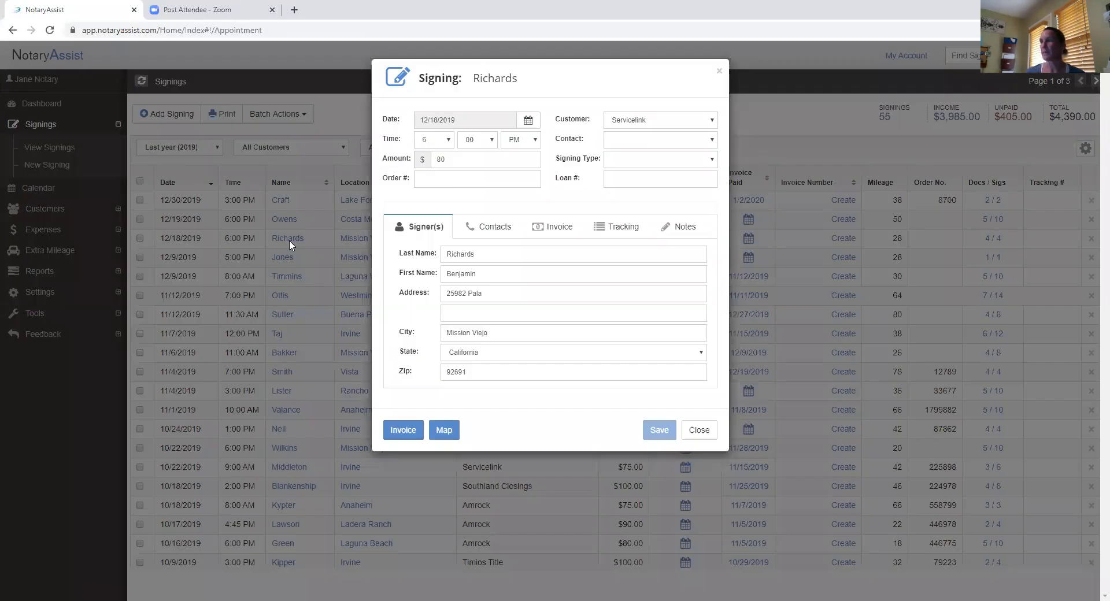
{"action": "left_click", "coordinate": [614, 229]}
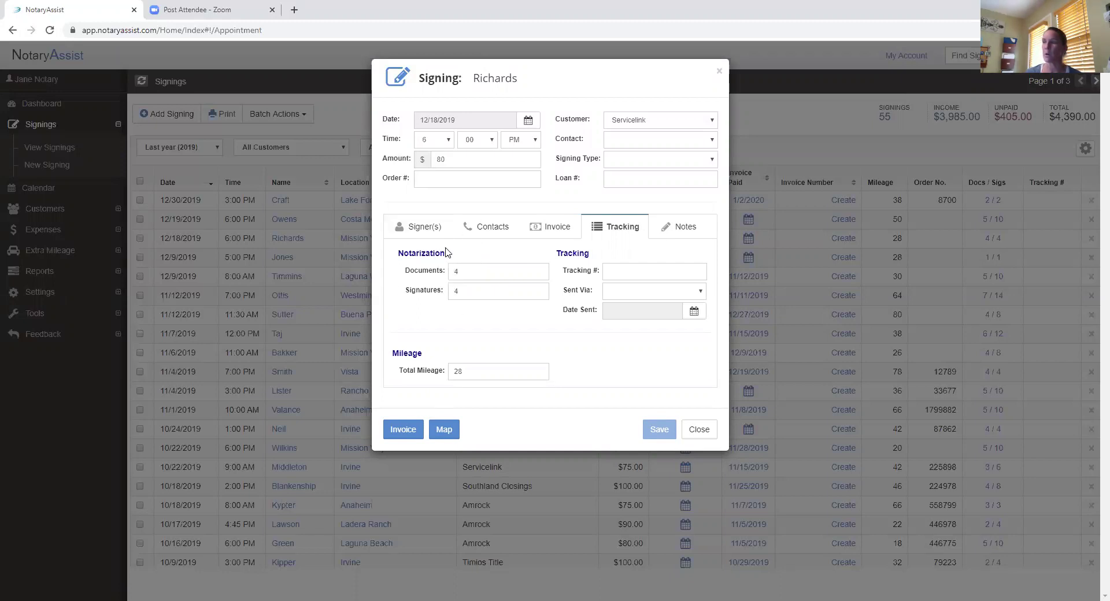
{"action": "left_click", "coordinate": [461, 271]}
{"action": "left_click", "coordinate": [460, 293]}
{"action": "left_click", "coordinate": [461, 270]}
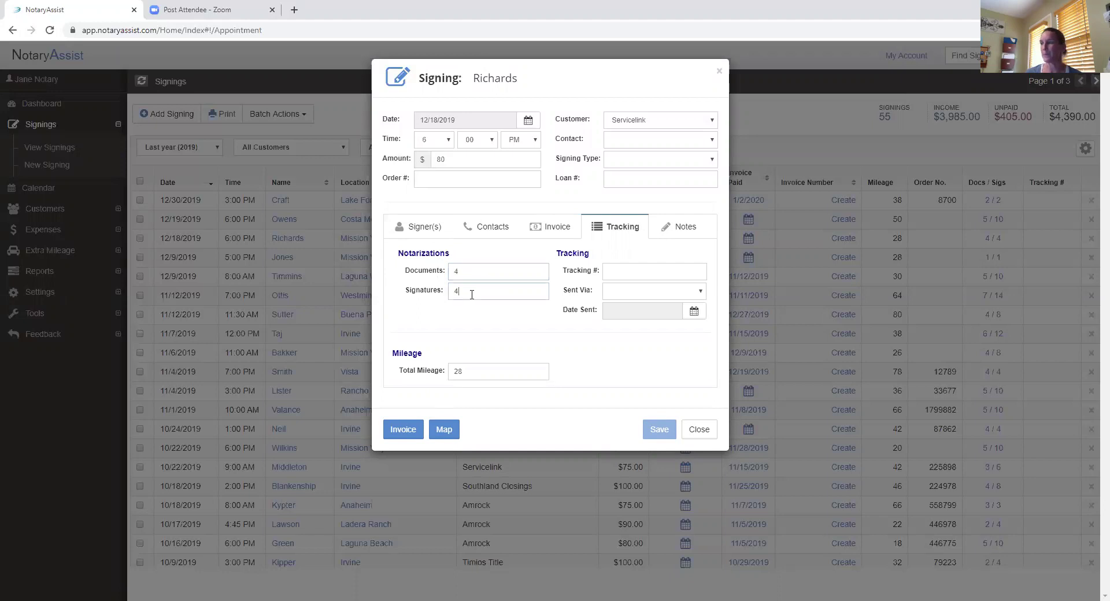
{"action": "left_click", "coordinate": [698, 429]}
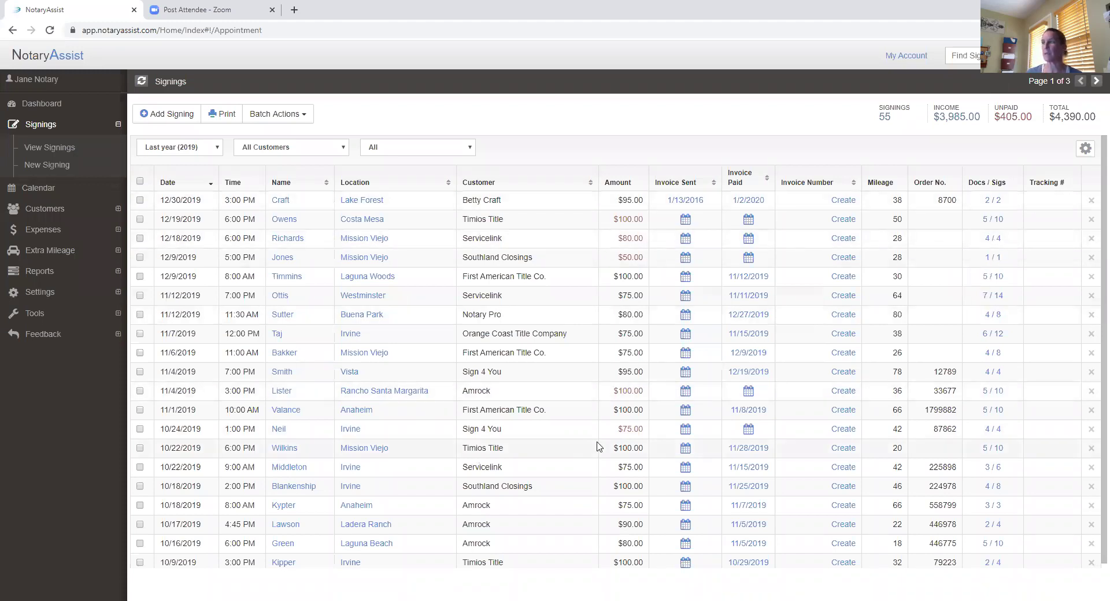
{"action": "left_click", "coordinate": [1096, 85]}
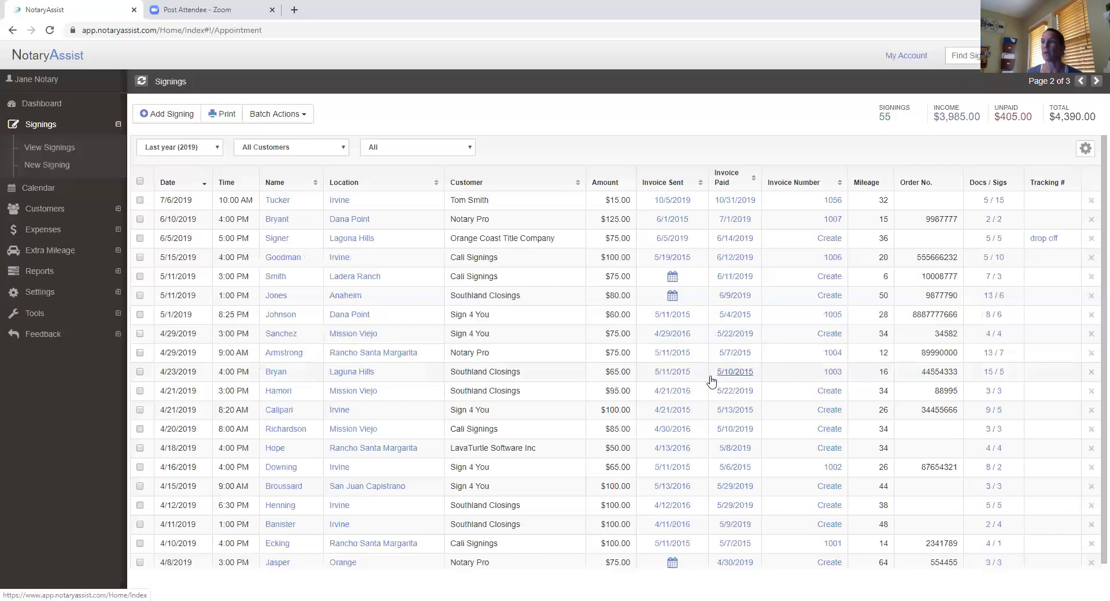
- View this year's expenses and look at the blank new expense form, leaving it without saving
{"action": "left_click", "coordinate": [40, 236]}
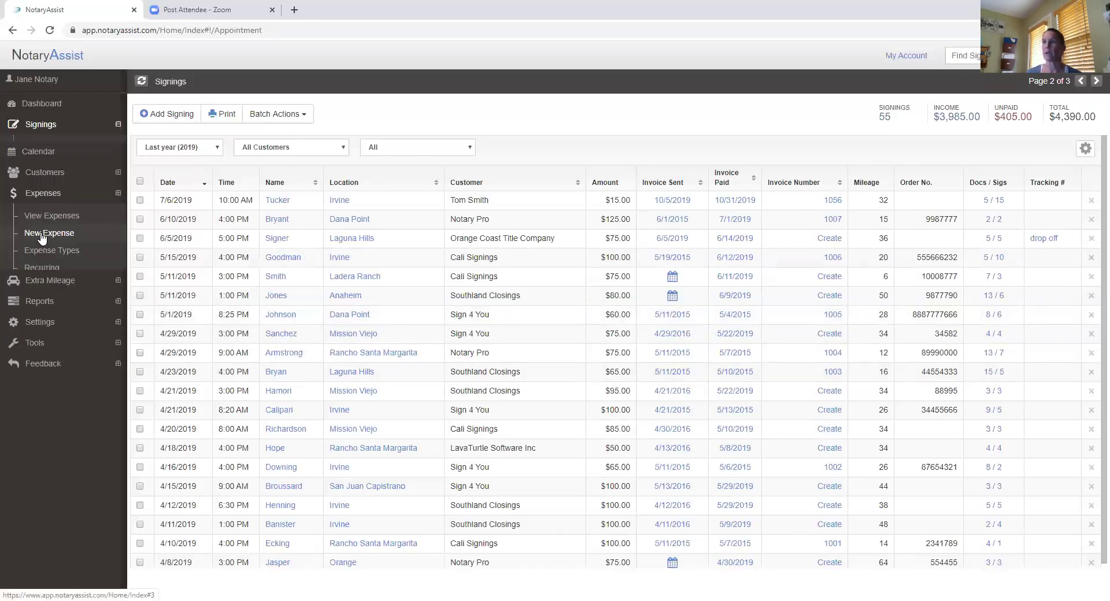
{"action": "left_click", "coordinate": [56, 216]}
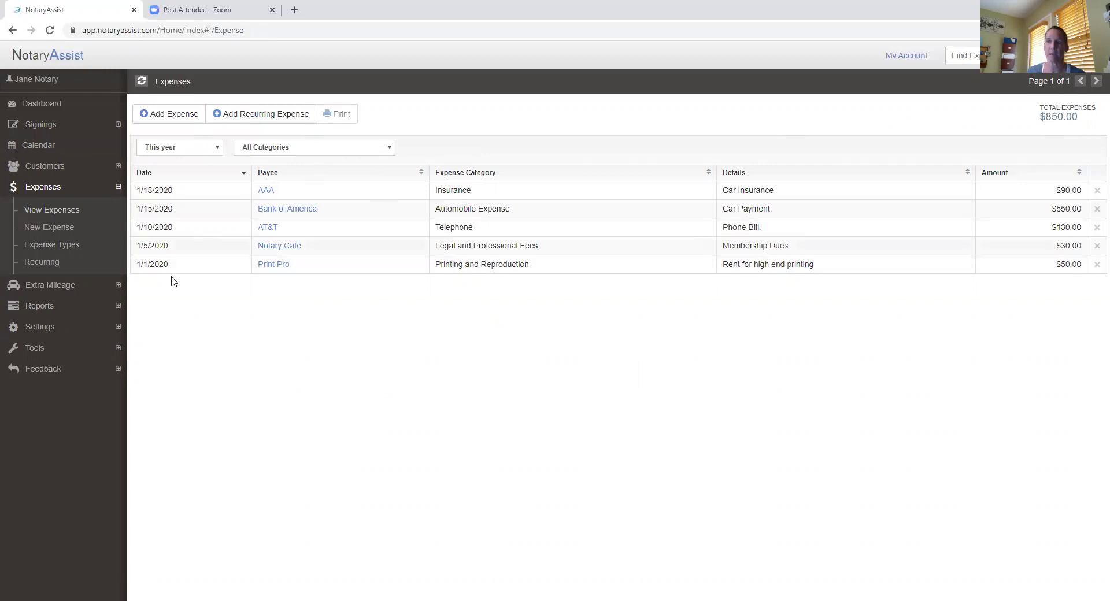
{"action": "left_click", "coordinate": [186, 122]}
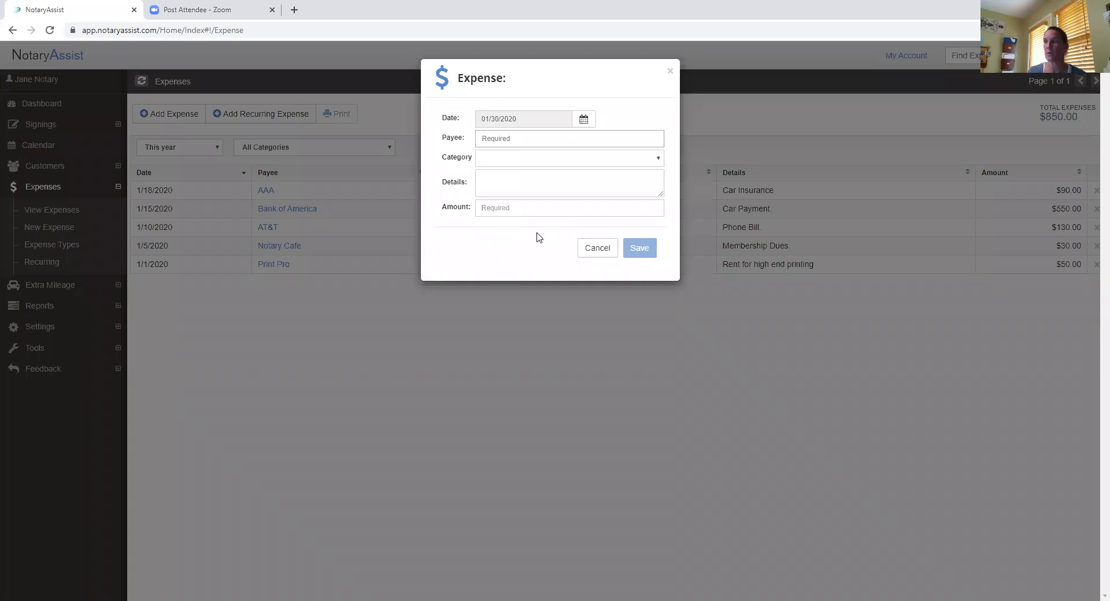
{"action": "left_click", "coordinate": [596, 249]}
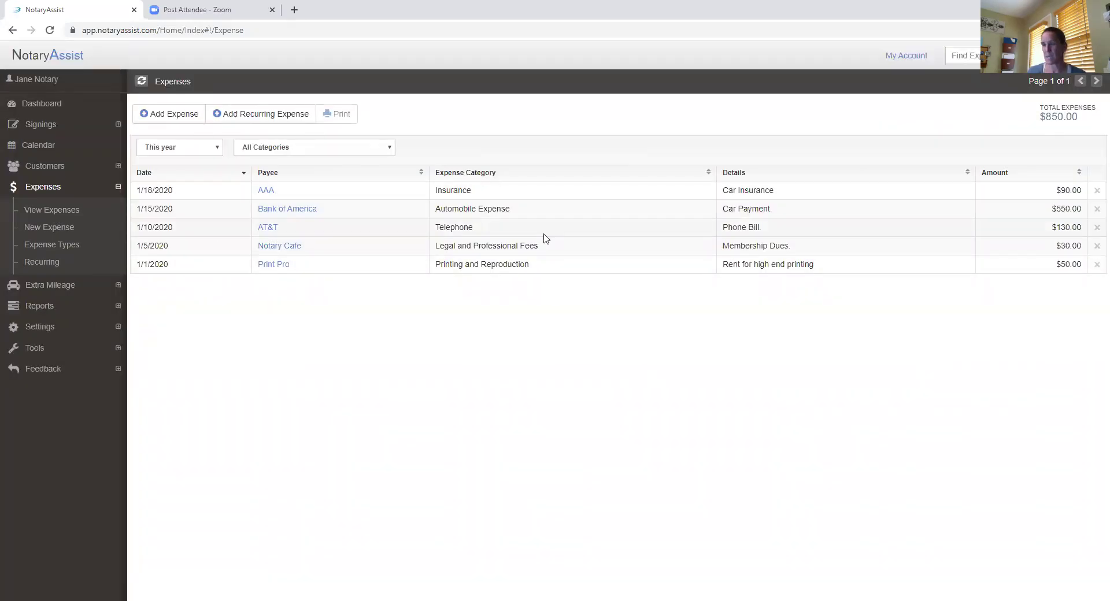
{"action": "left_click", "coordinate": [41, 193]}
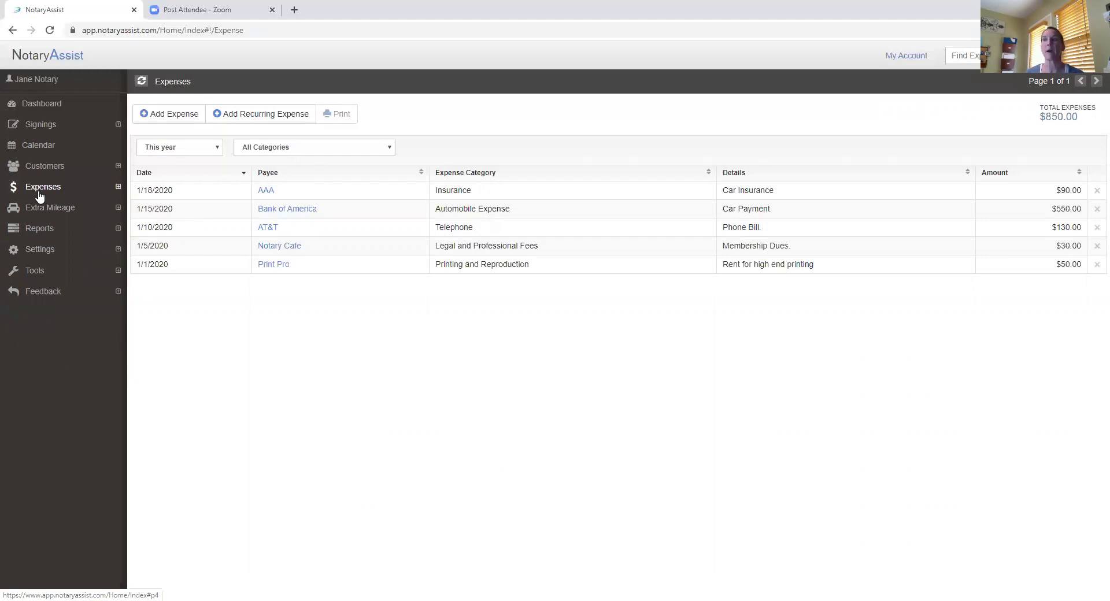
- Return to the signings list and show the signings for last year (2019)
{"action": "left_click", "coordinate": [29, 126]}
{"action": "left_click", "coordinate": [46, 152]}
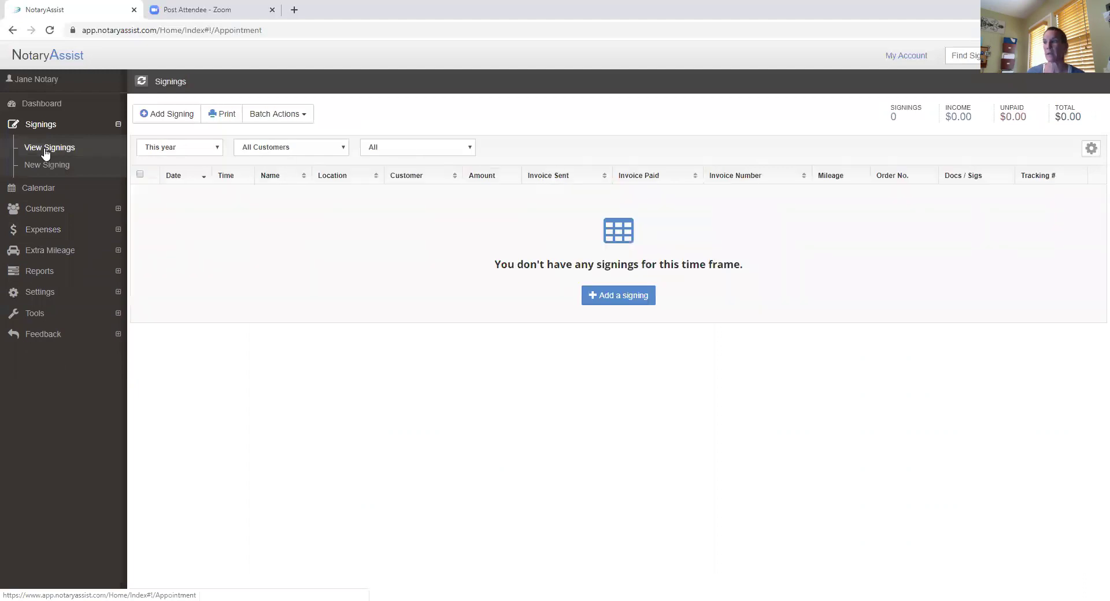
{"action": "left_click", "coordinate": [175, 147]}
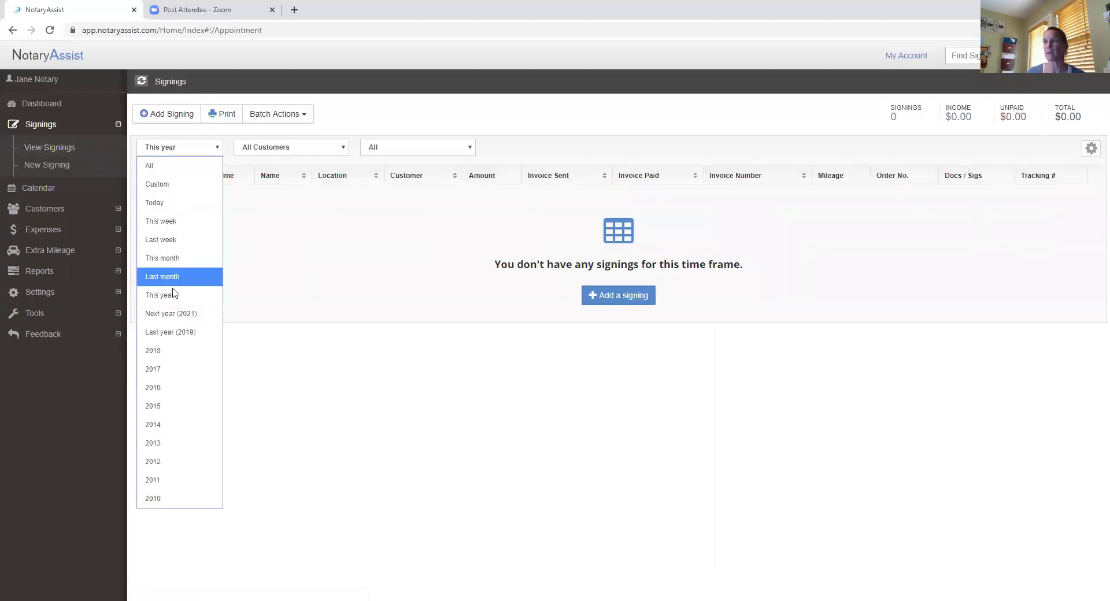
{"action": "left_click", "coordinate": [173, 338]}
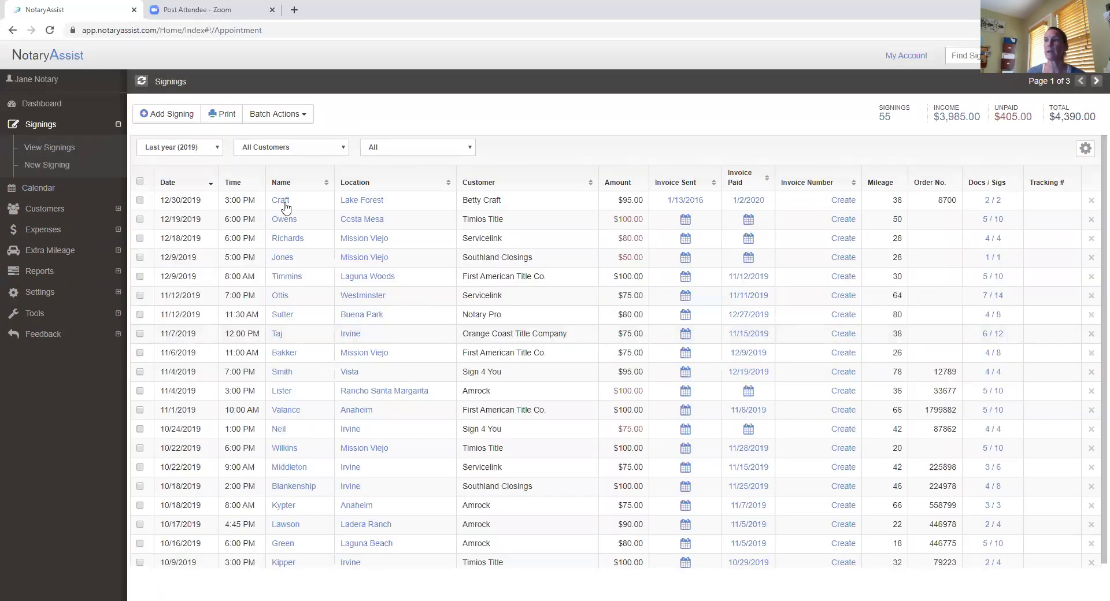
- Look at the 12/18/2019 signing's signer details, close it and examine the mileage values in the signings list
{"action": "left_click", "coordinate": [288, 243]}
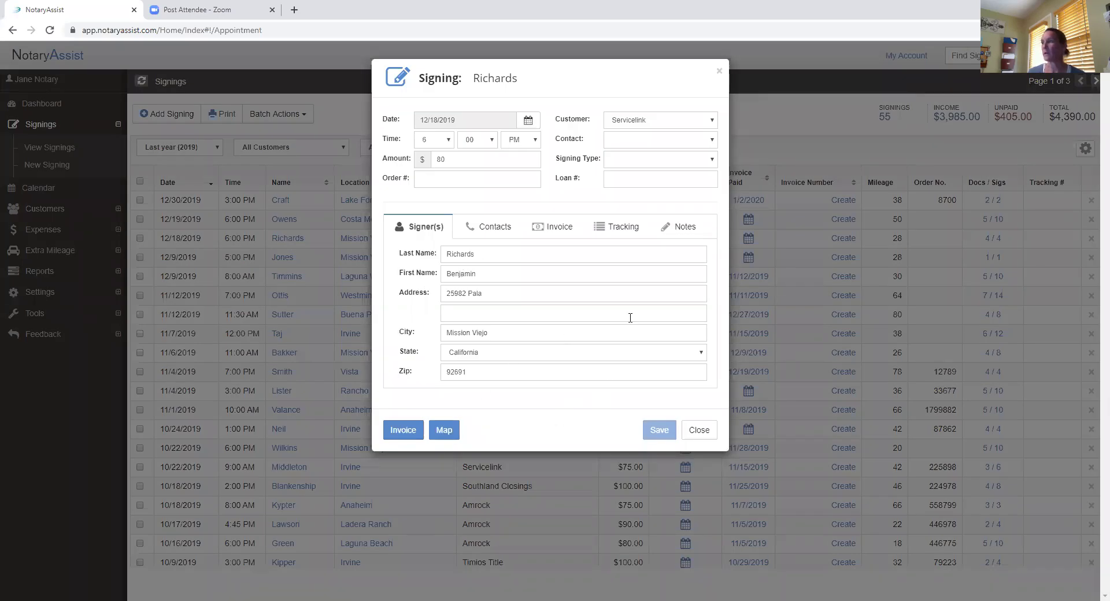
{"action": "left_click", "coordinate": [693, 443]}
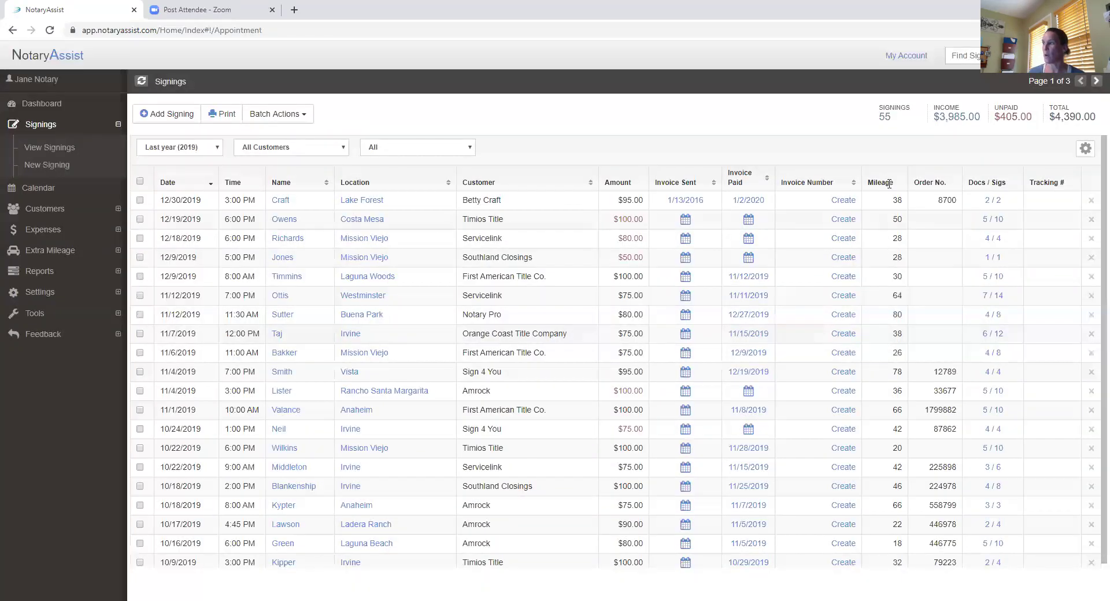
{"action": "left_click_drag", "start_coordinate": [896, 467], "coordinate": [900, 501]}
{"action": "left_click", "coordinate": [900, 501]}
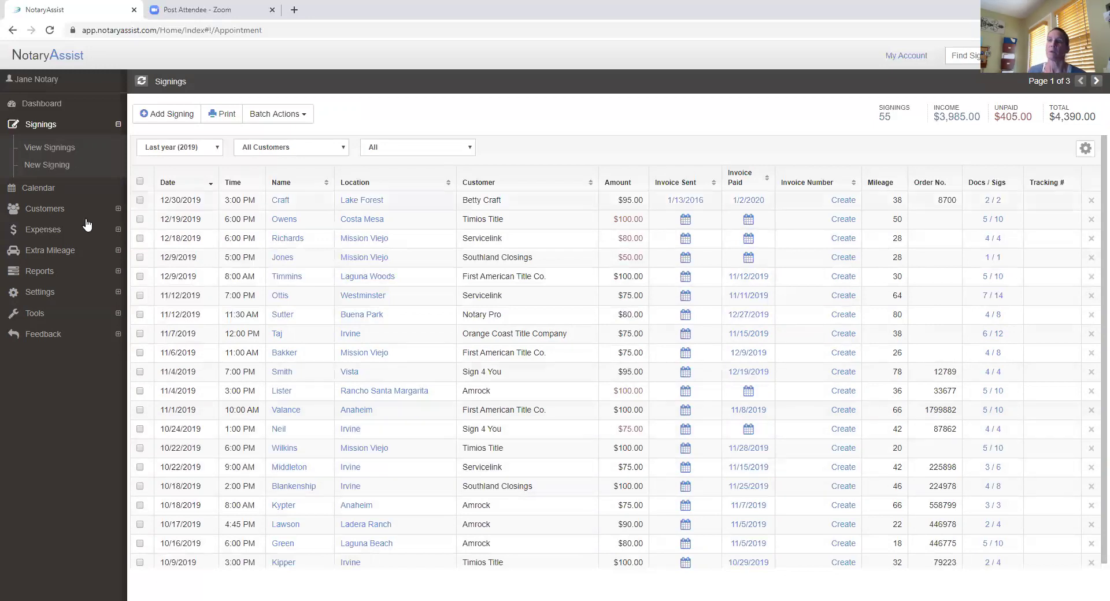
{"action": "left_click", "coordinate": [58, 255]}
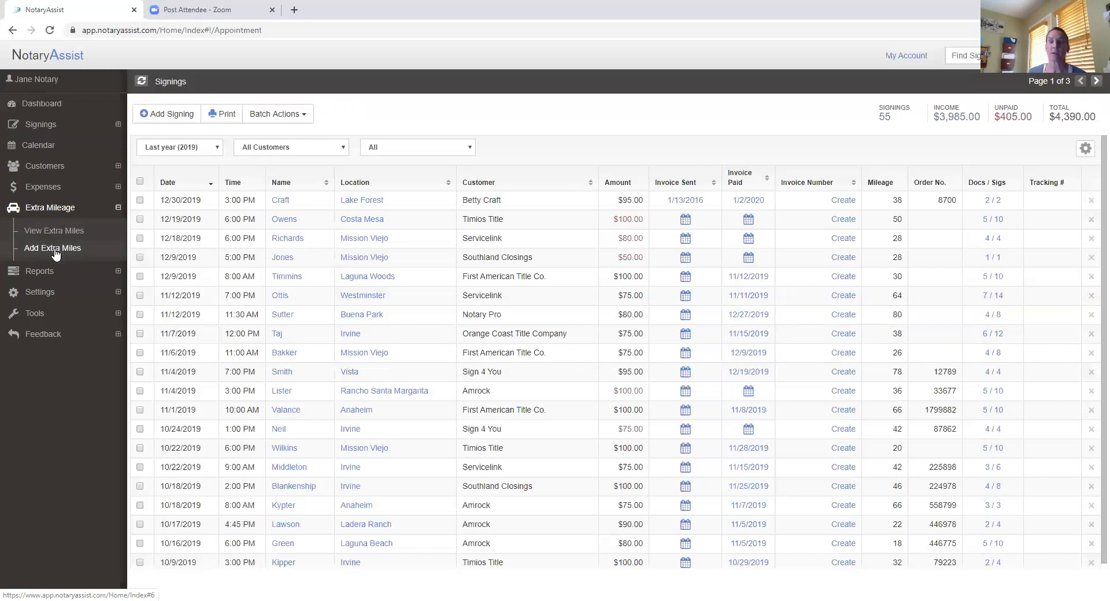
{"action": "left_click", "coordinate": [41, 209]}
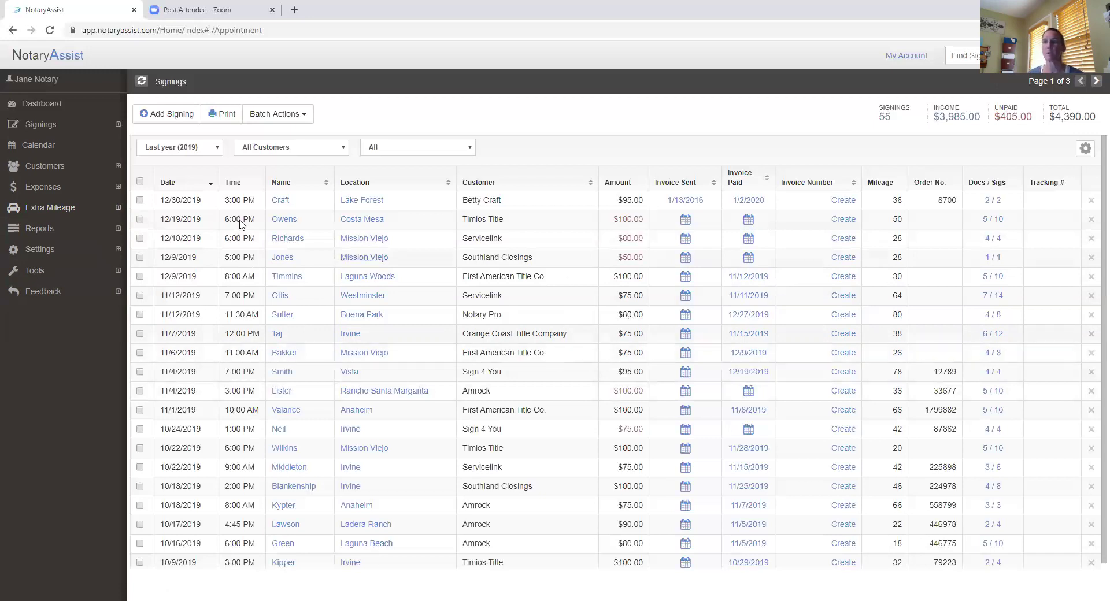
- Open the Tax Report and update it to cover 01/01/2019 to 12/31/2019
{"action": "left_click", "coordinate": [34, 231]}
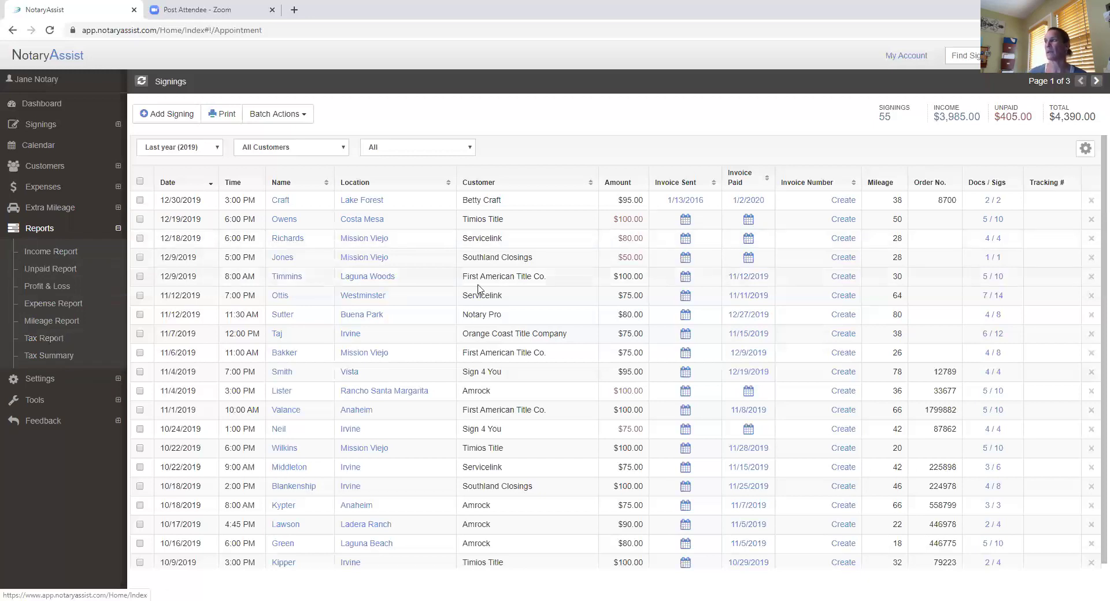
{"action": "left_click", "coordinate": [49, 343]}
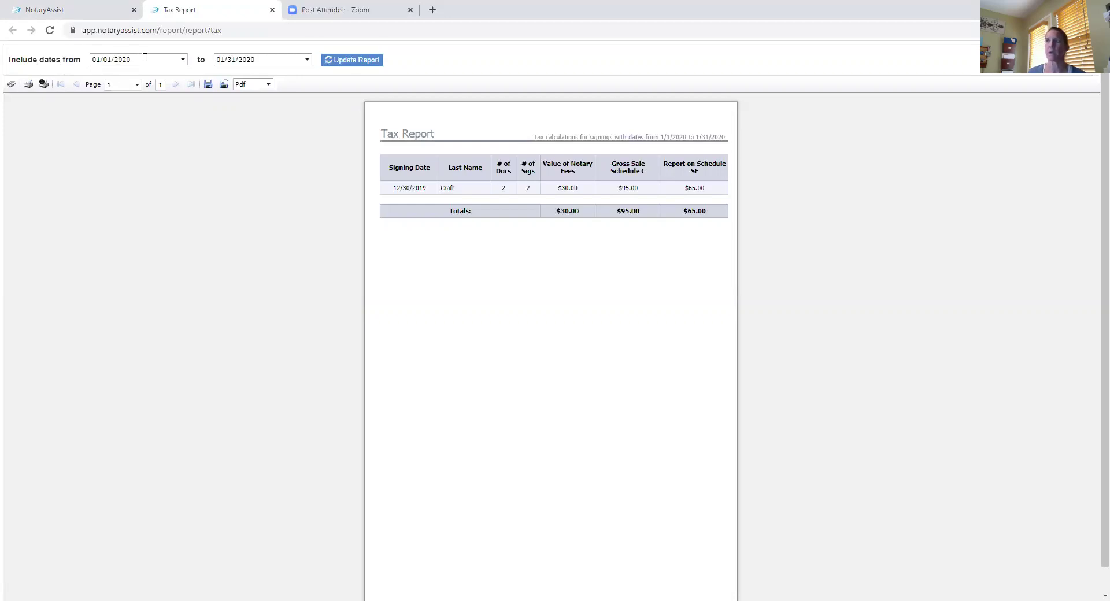
{"action": "left_click", "coordinate": [182, 60]}
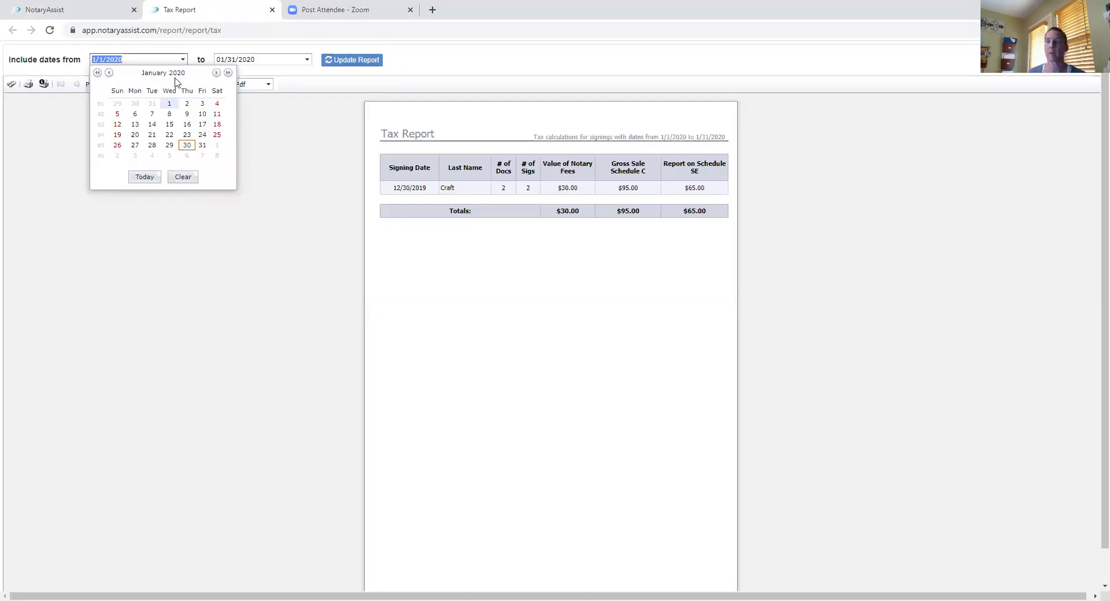
{"action": "left_click", "coordinate": [98, 73]}
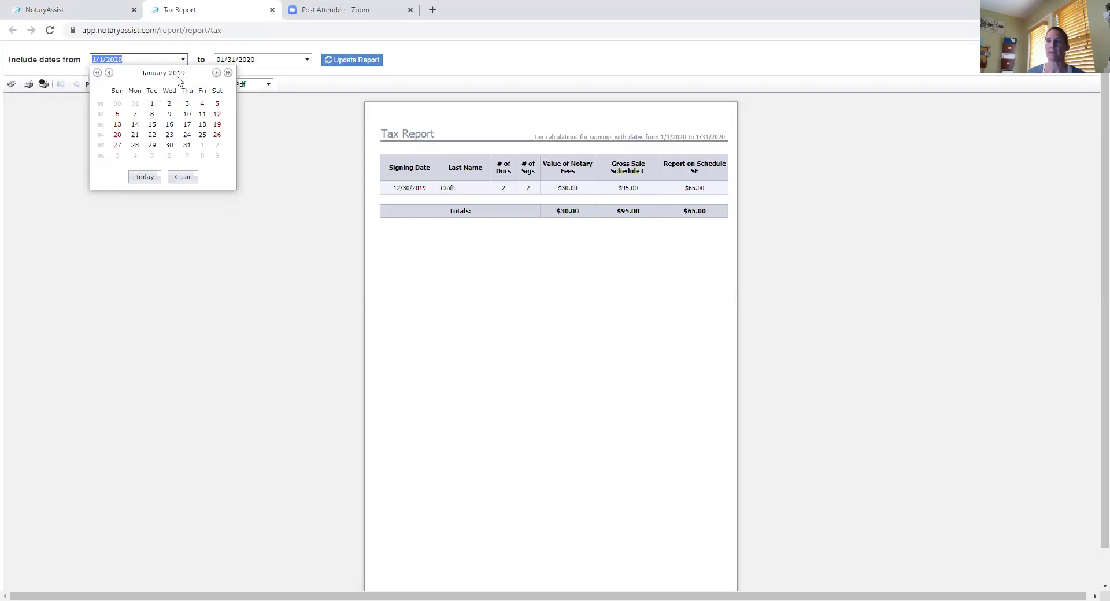
{"action": "left_click", "coordinate": [152, 104]}
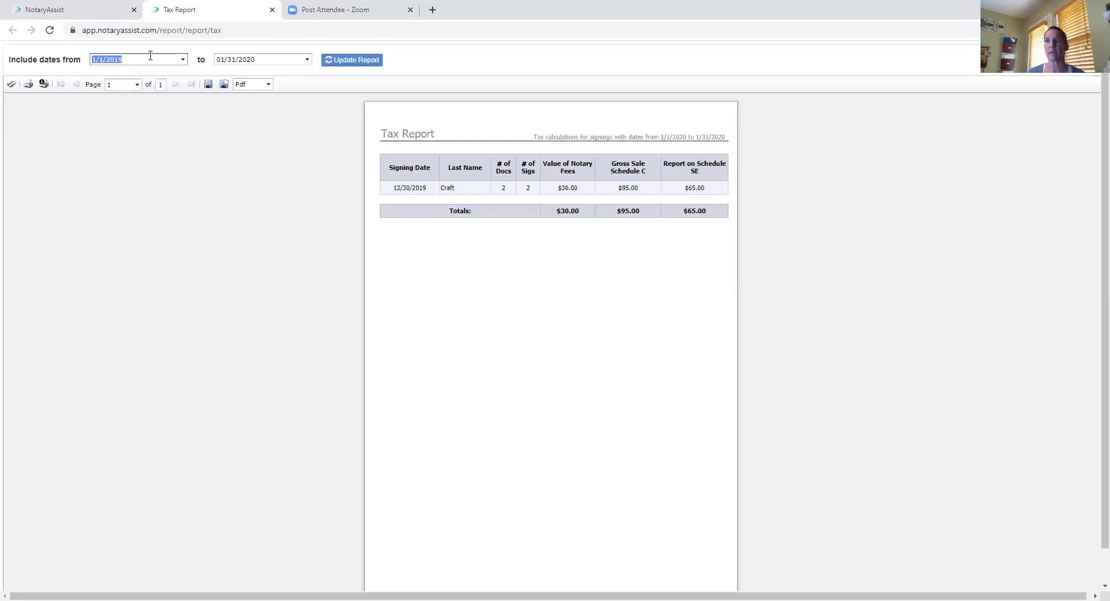
{"action": "left_click", "coordinate": [307, 60]}
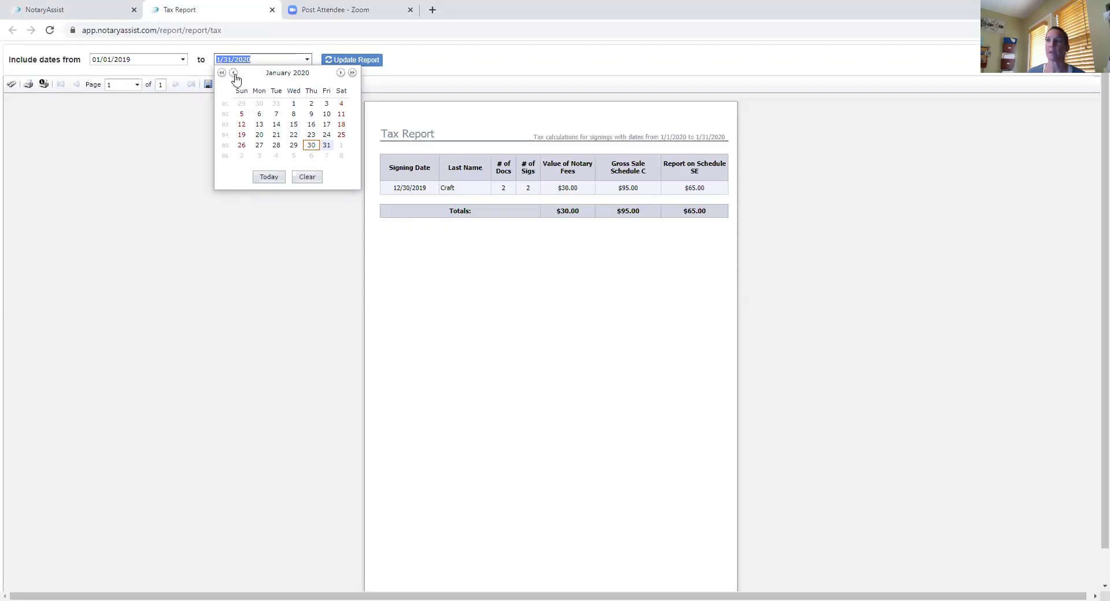
{"action": "left_click", "coordinate": [233, 72]}
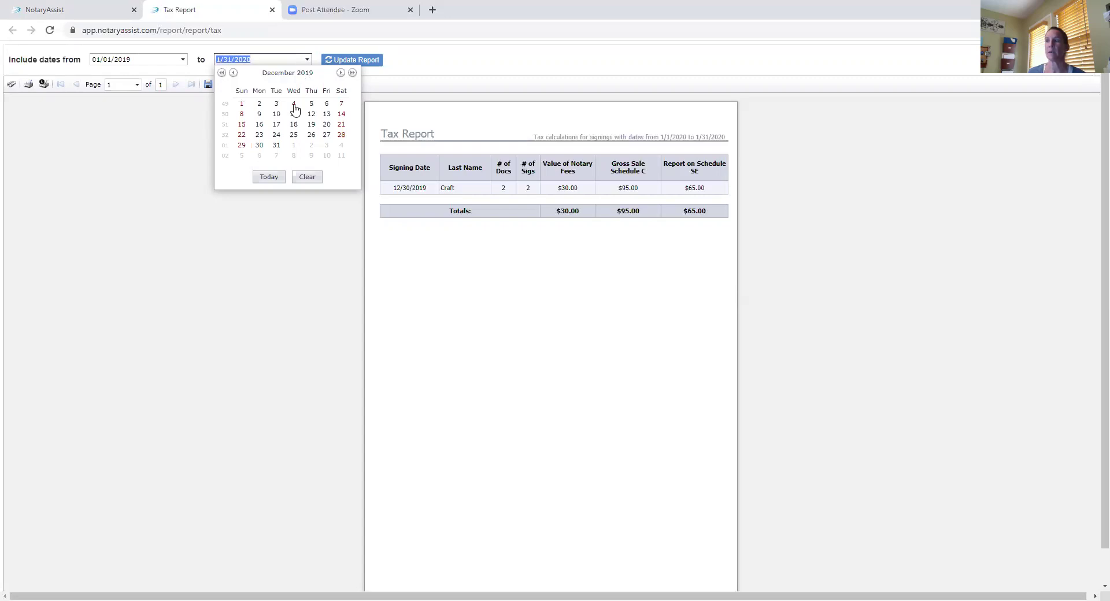
{"action": "left_click", "coordinate": [277, 146]}
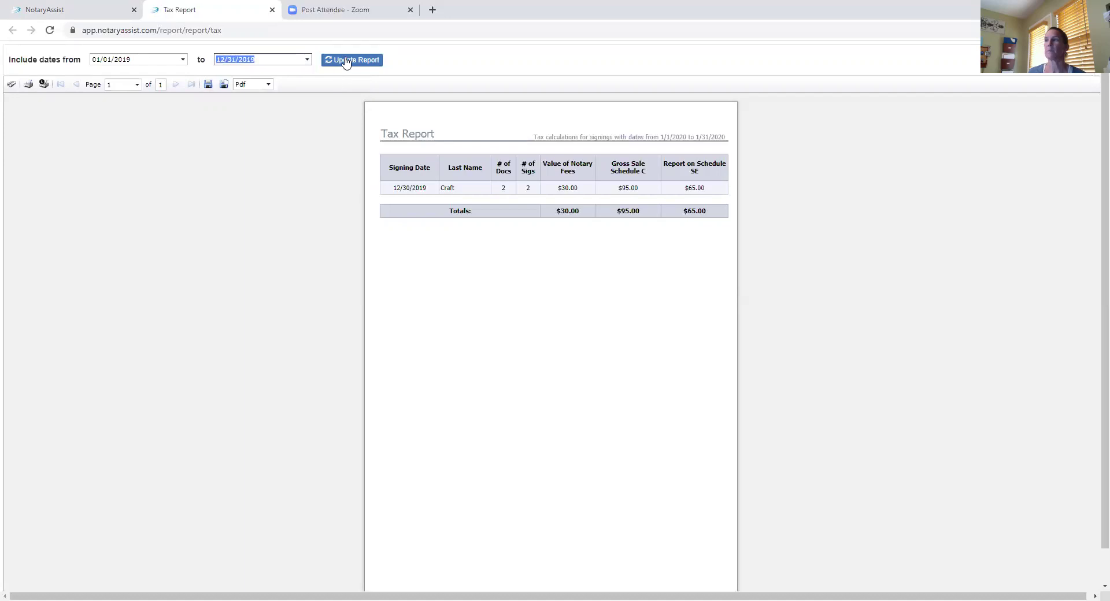
{"action": "left_click", "coordinate": [346, 62]}
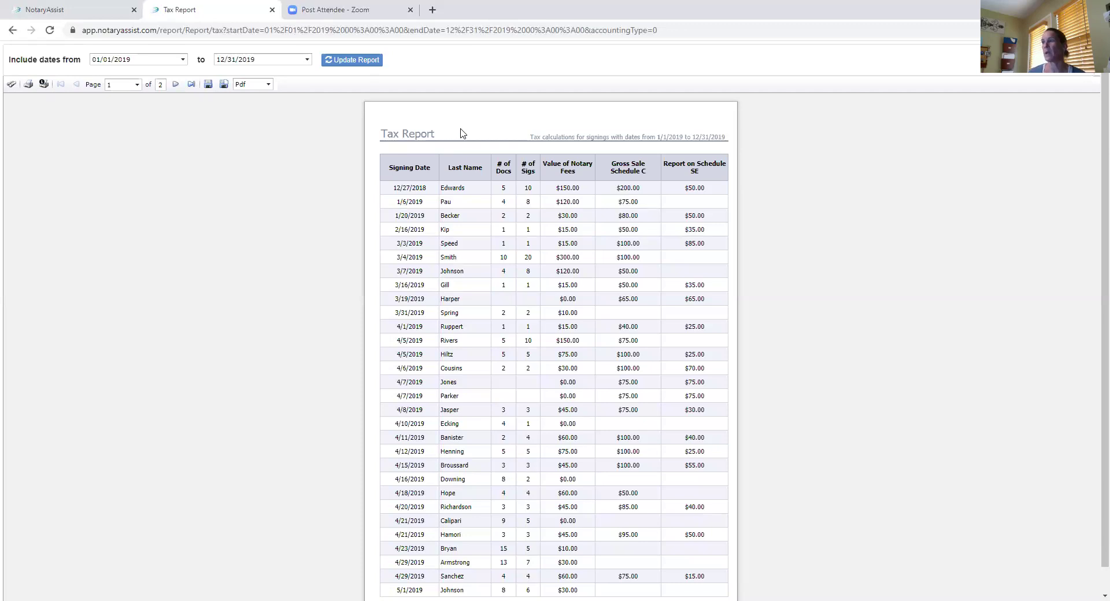
- Examine the notary fee, Schedule C and Schedule SE columns and the totals across both pages of the 2019 Tax Report
{"action": "scroll", "coordinate": [461, 133], "scroll_direction": "down", "scroll_amount": 1}
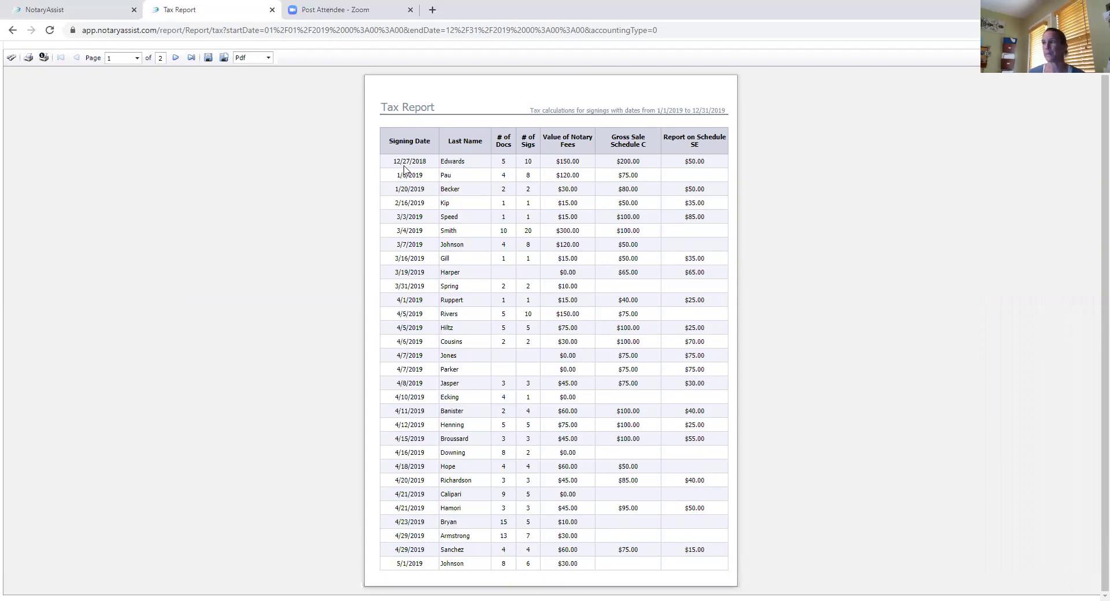
{"action": "scroll", "coordinate": [417, 179], "scroll_direction": "up", "scroll_amount": 1}
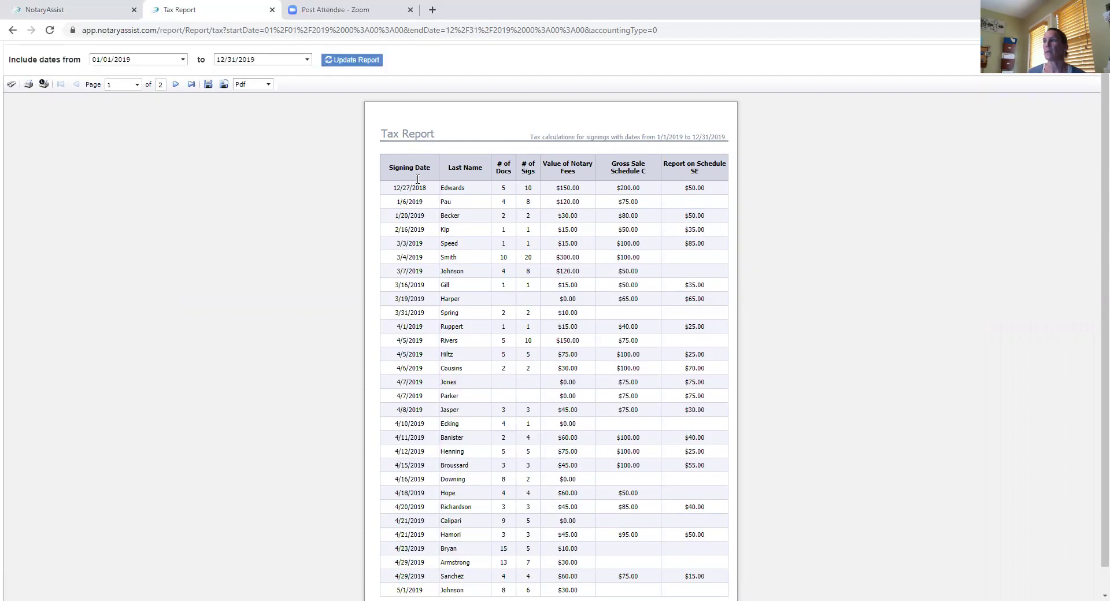
{"action": "scroll", "coordinate": [418, 184], "scroll_direction": "down", "scroll_amount": 1}
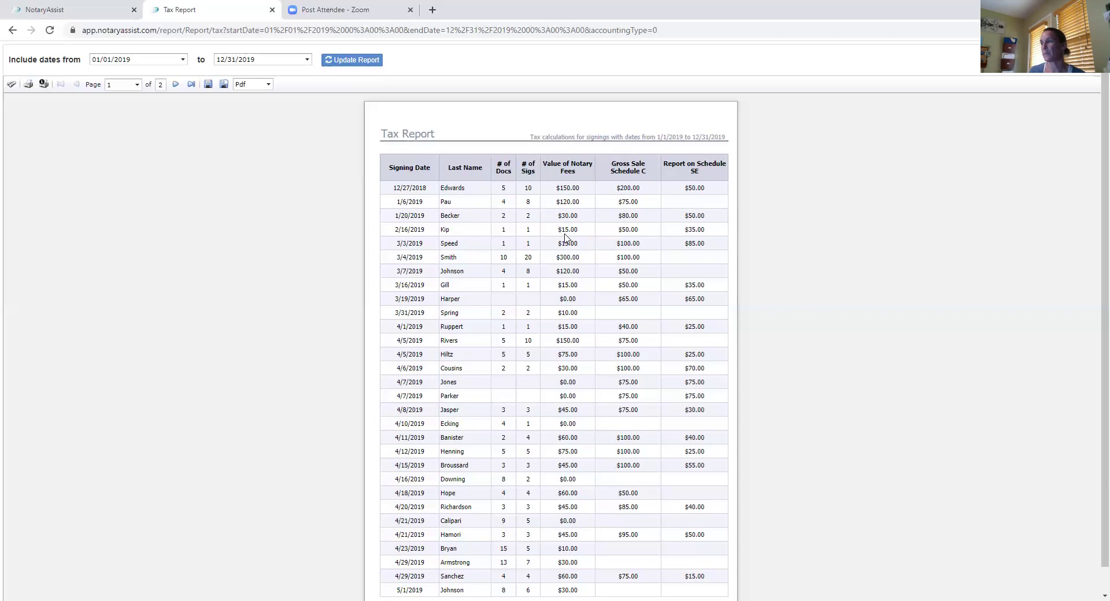
{"action": "scroll", "coordinate": [564, 237], "scroll_direction": "down", "scroll_amount": 1}
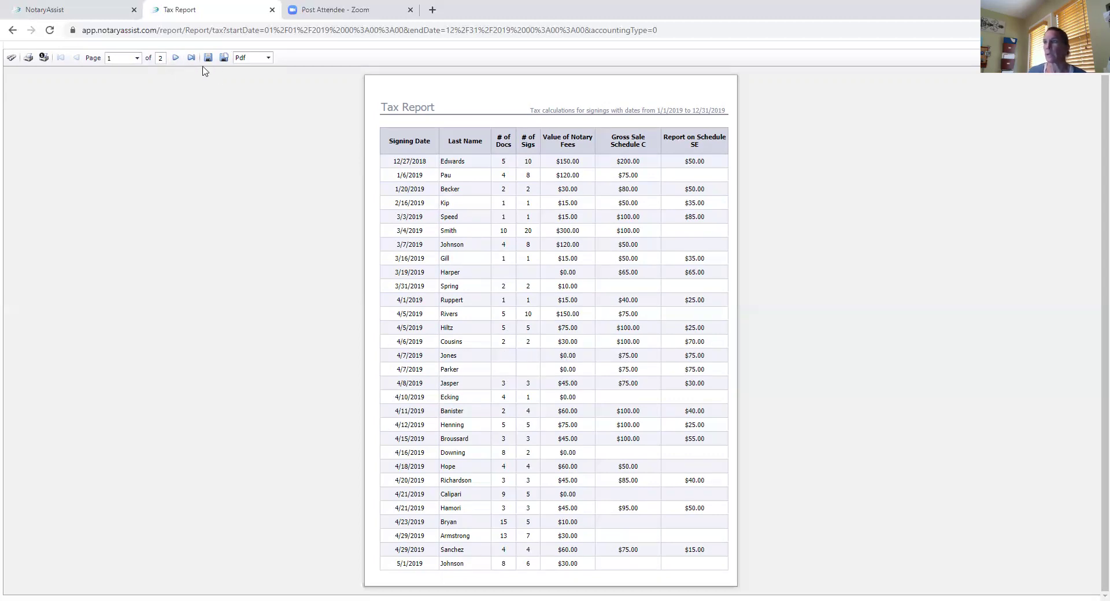
{"action": "left_click", "coordinate": [176, 58]}
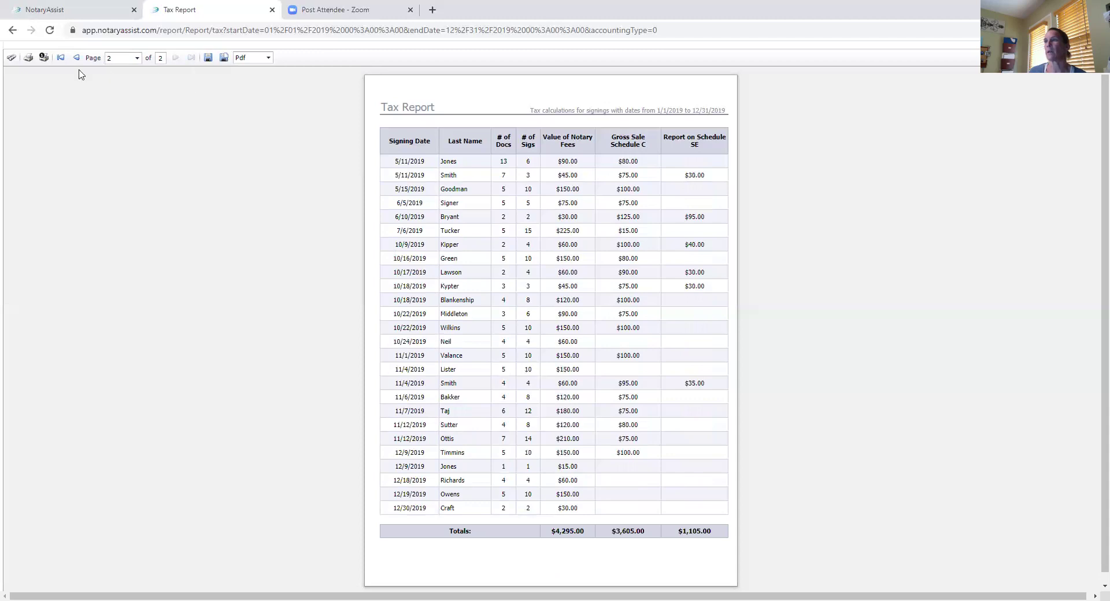
{"action": "left_click", "coordinate": [61, 58]}
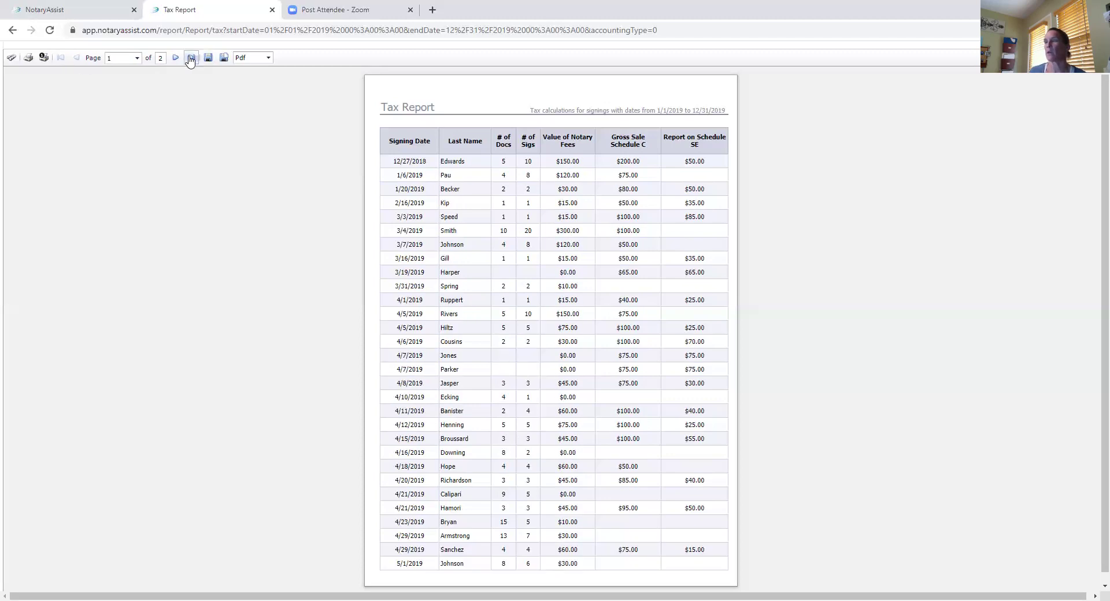
{"action": "left_click", "coordinate": [191, 58]}
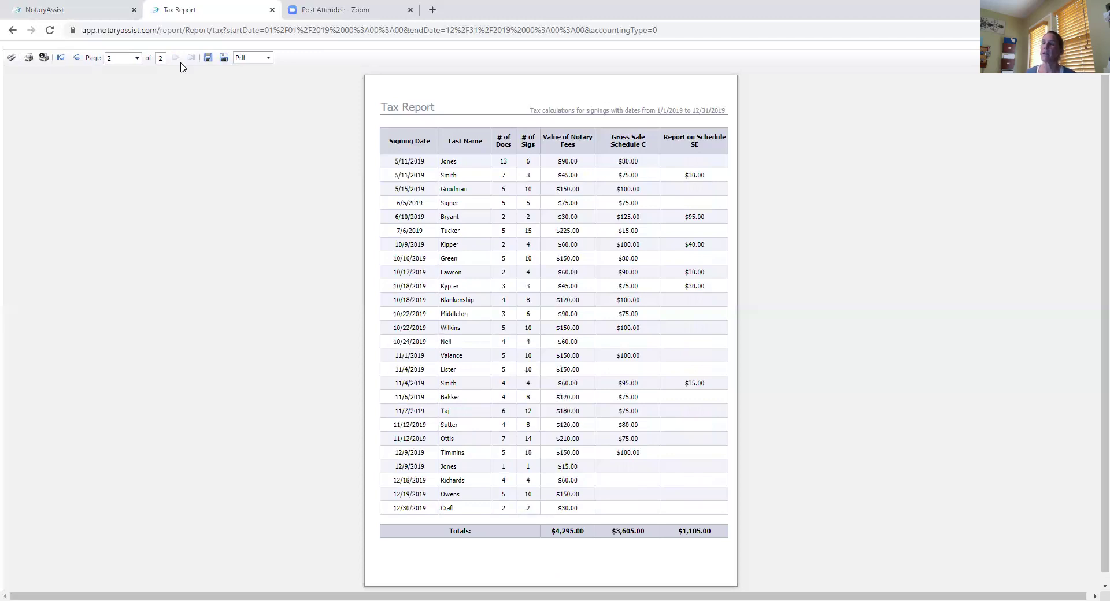
{"action": "scroll", "coordinate": [341, 144], "scroll_direction": "down", "scroll_amount": 1}
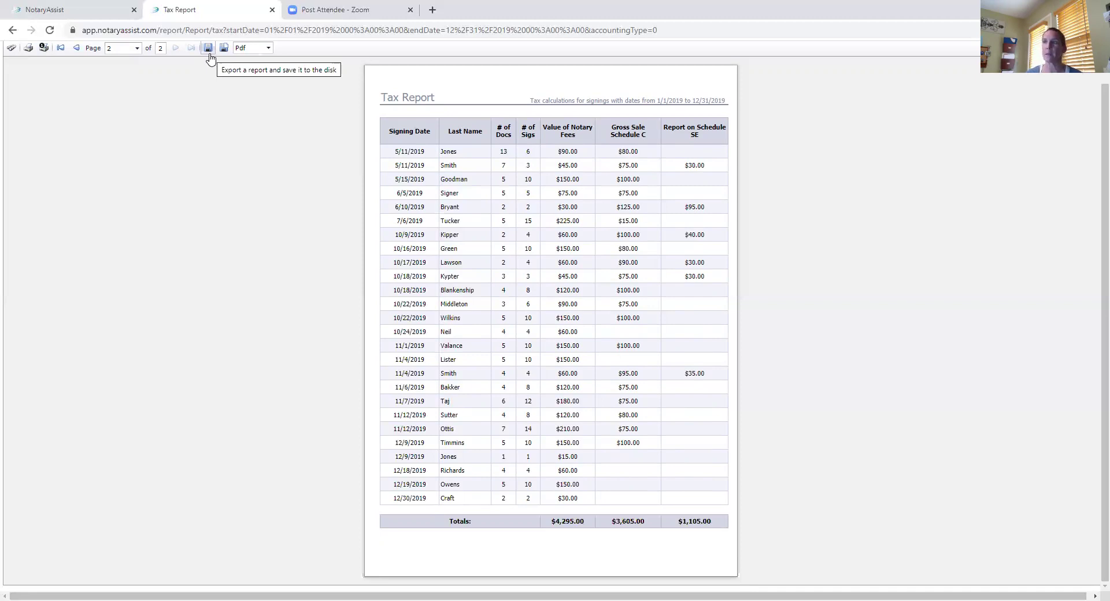
- Export the 2019 Tax Report as a PDF, dismiss the download notice and view the available export formats, keeping Pdf selected
{"action": "left_click", "coordinate": [209, 56]}
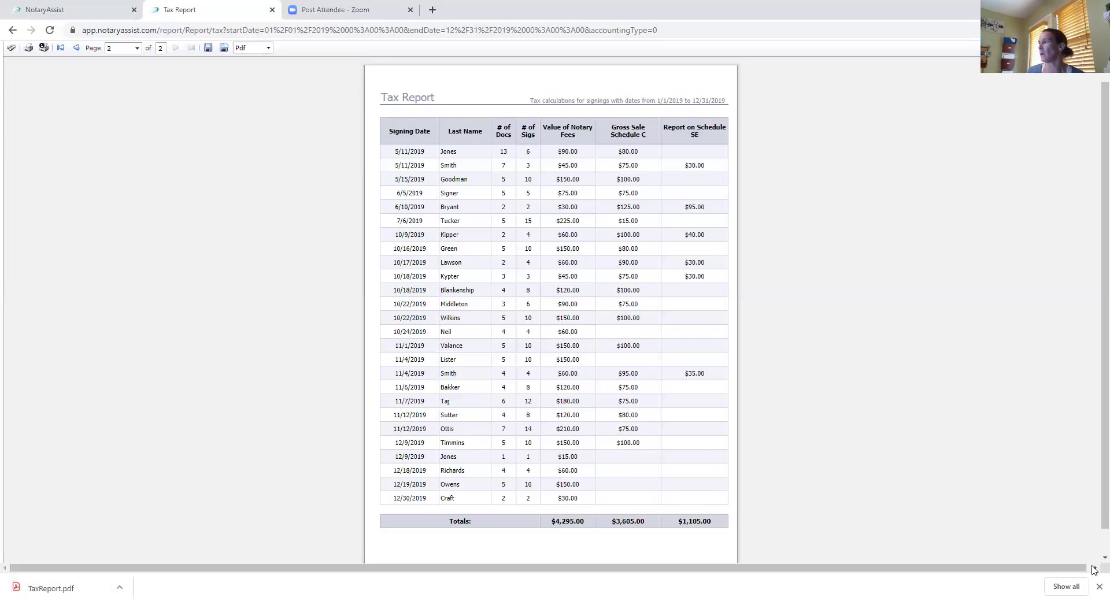
{"action": "left_click", "coordinate": [1098, 586]}
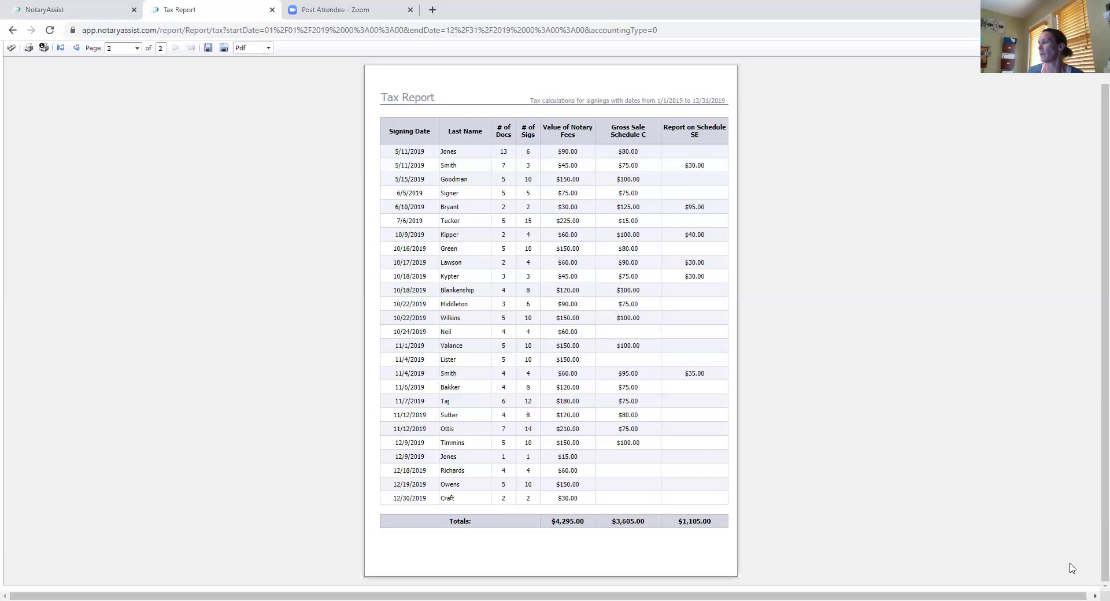
{"action": "left_click", "coordinate": [268, 48]}
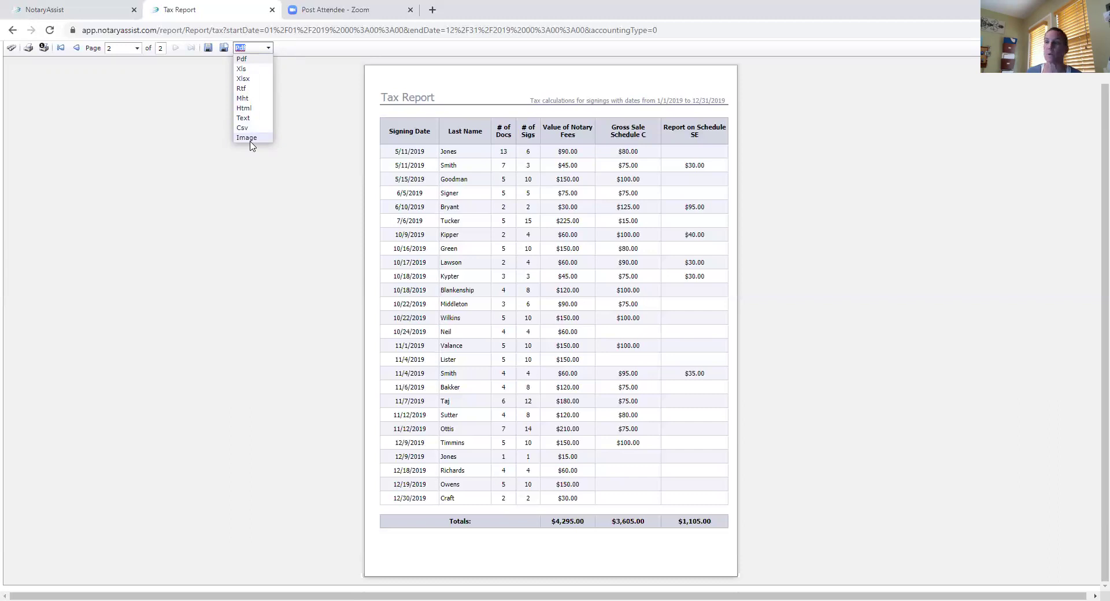
{"action": "left_click", "coordinate": [242, 59]}
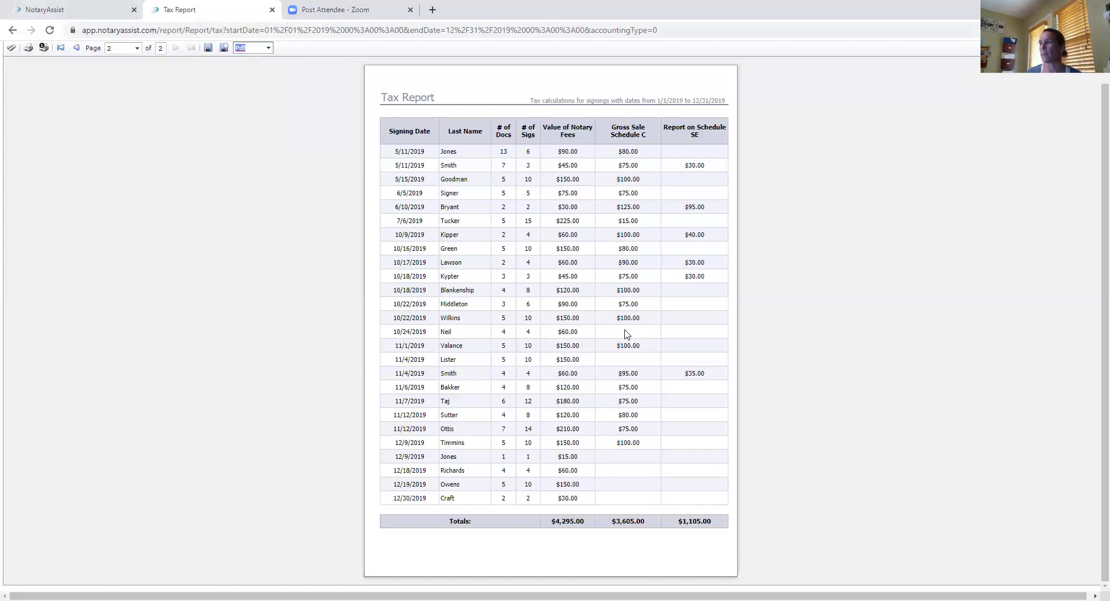
- Return to the signings list, open the Tax Summary report and update it to cover 01/01/2019 to 12/31/2019
{"action": "left_click", "coordinate": [110, 16]}
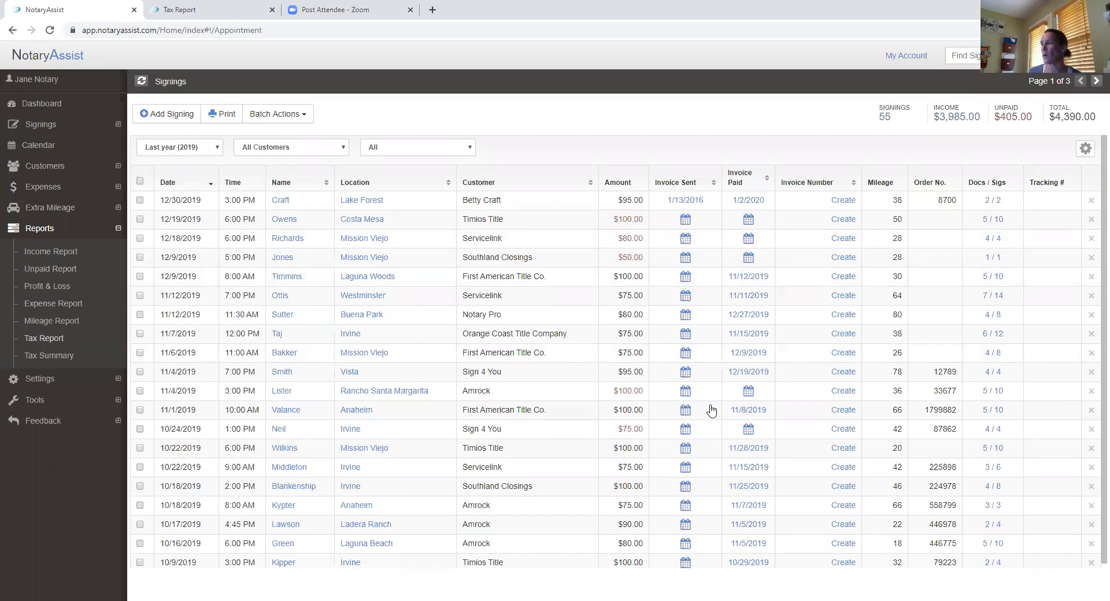
{"action": "left_click", "coordinate": [217, 17]}
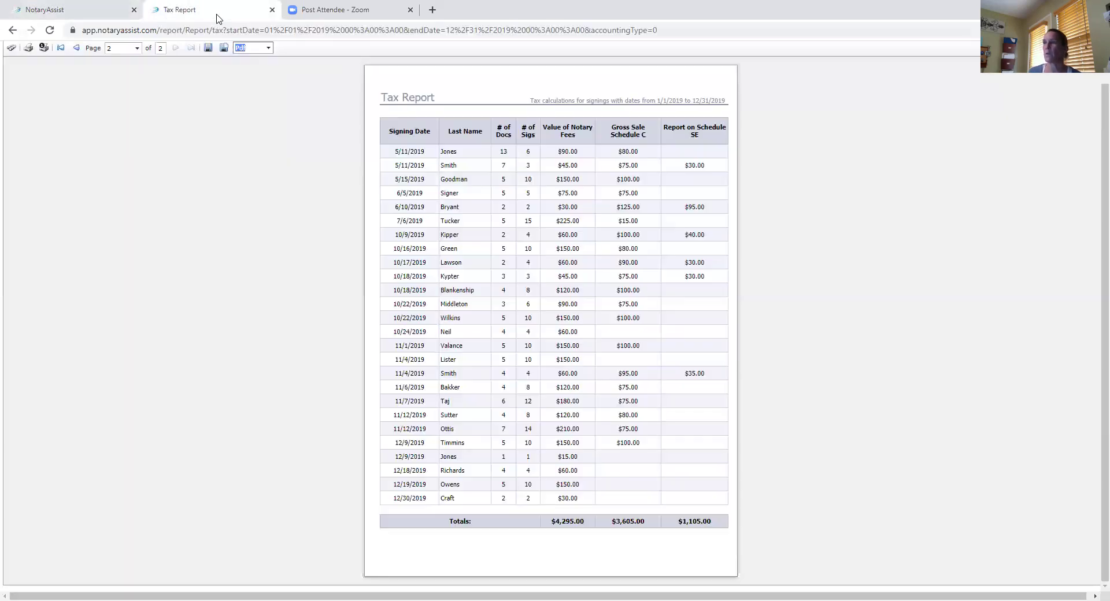
{"action": "left_click", "coordinate": [95, 13]}
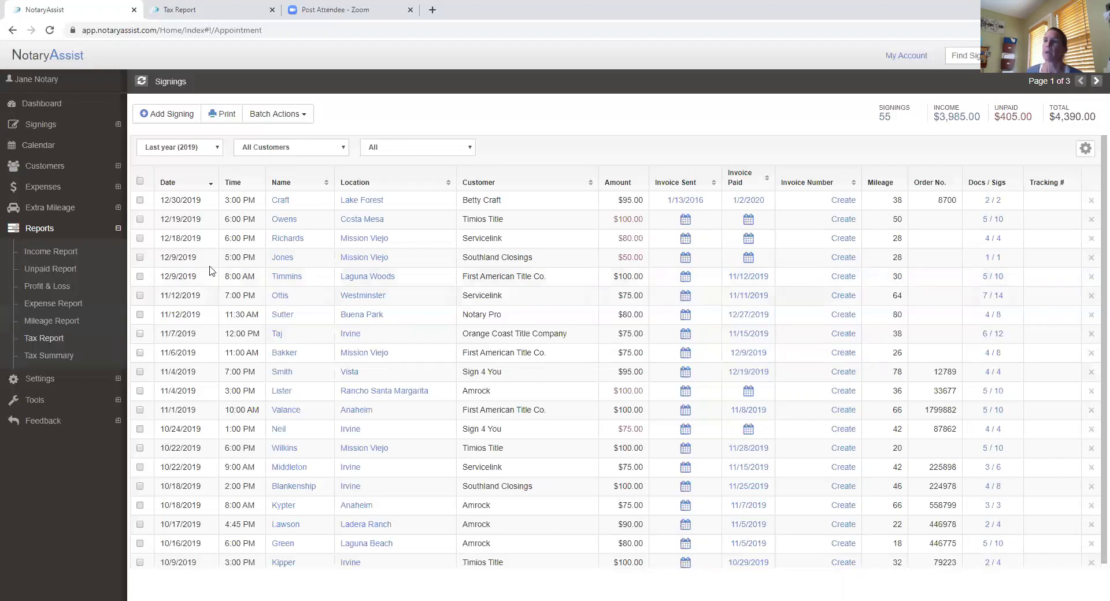
{"action": "left_click", "coordinate": [66, 357]}
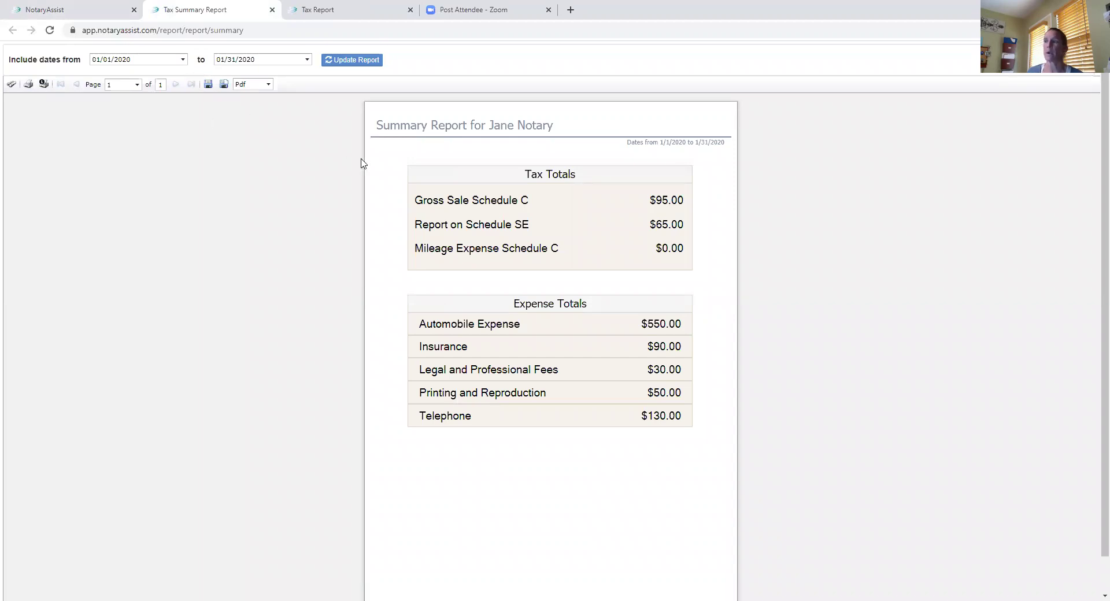
{"action": "left_click", "coordinate": [183, 60]}
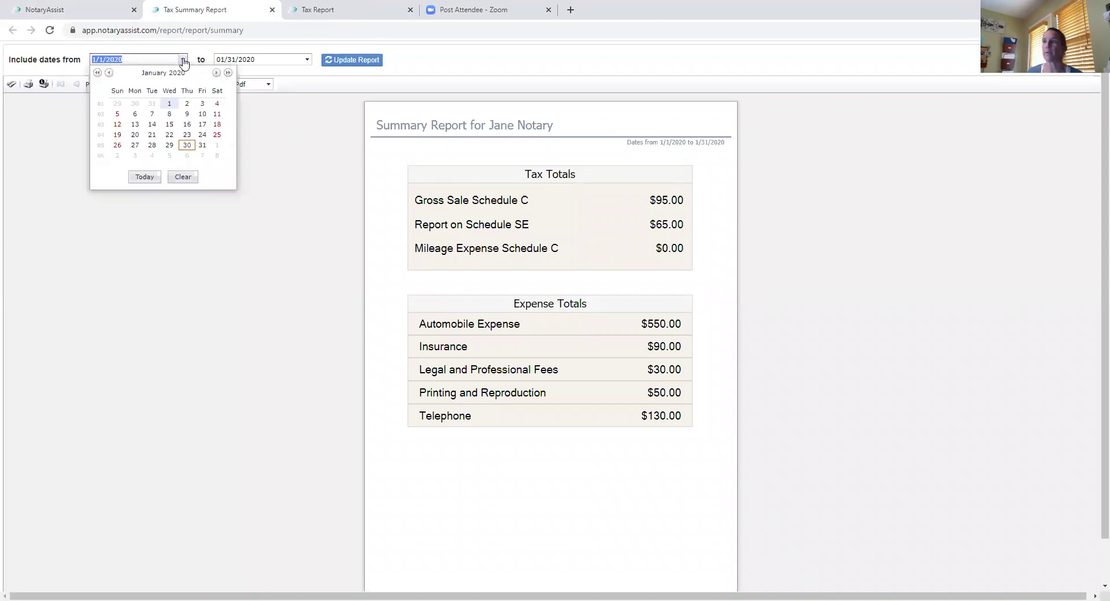
{"action": "left_click", "coordinate": [97, 74]}
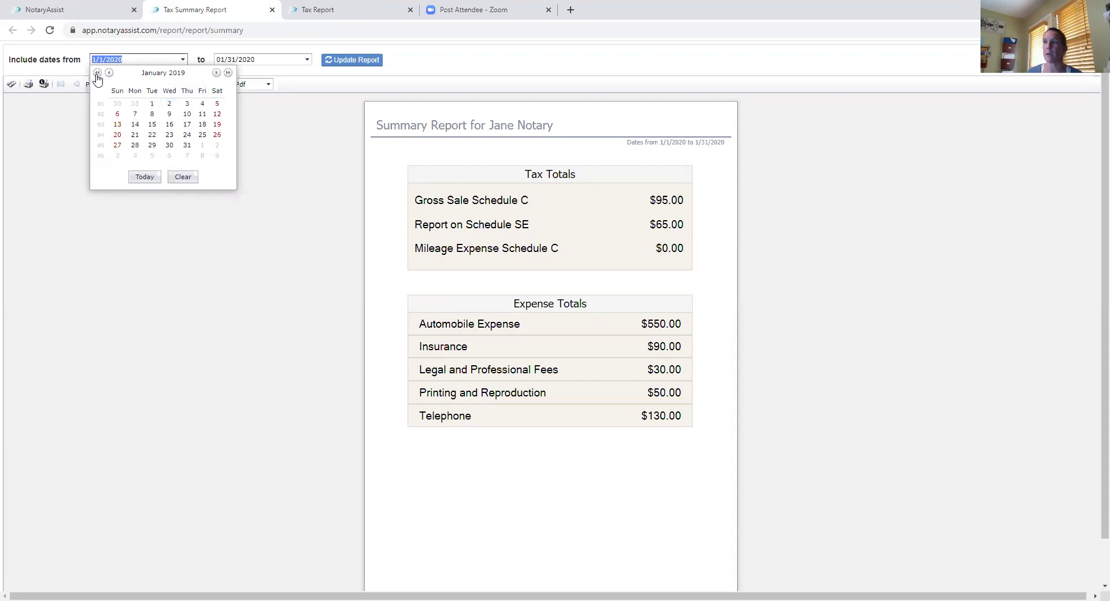
{"action": "left_click", "coordinate": [151, 106]}
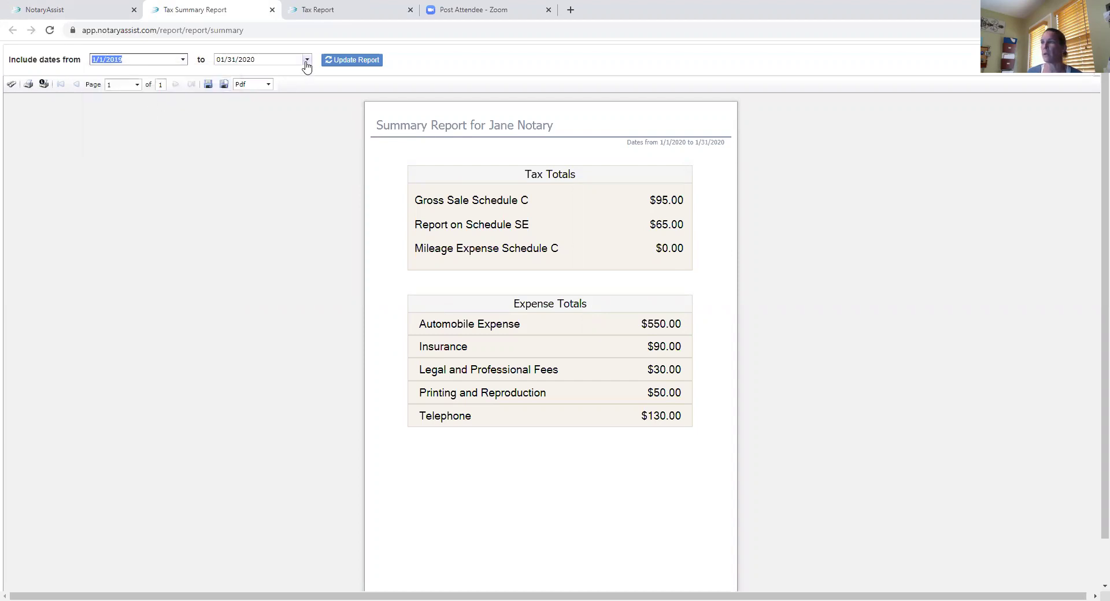
{"action": "left_click", "coordinate": [307, 61]}
{"action": "left_click", "coordinate": [233, 73]}
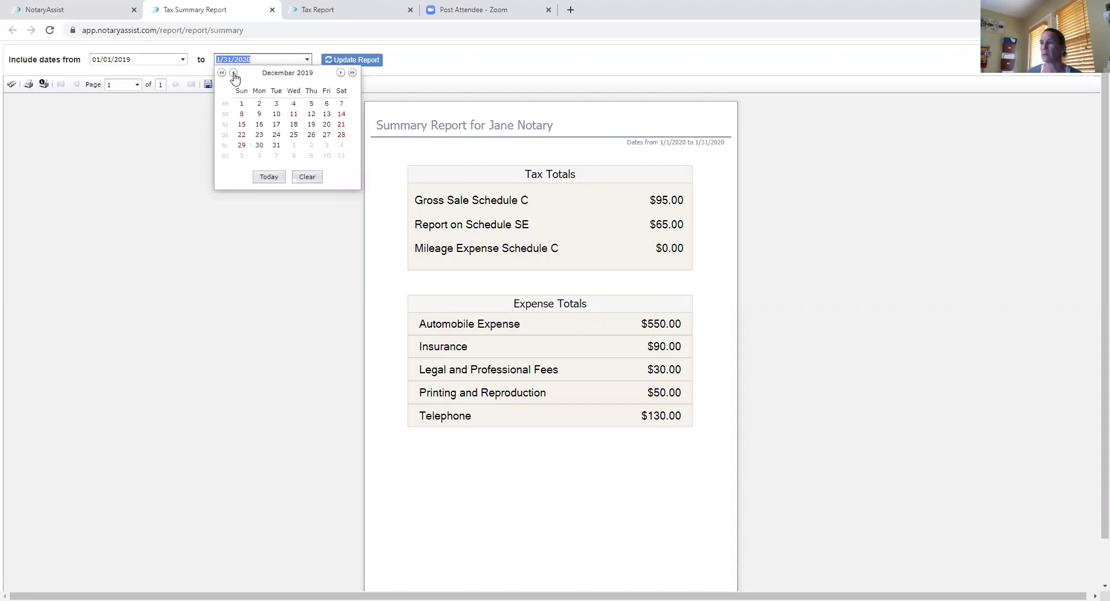
{"action": "left_click", "coordinate": [276, 147]}
{"action": "left_click", "coordinate": [340, 62]}
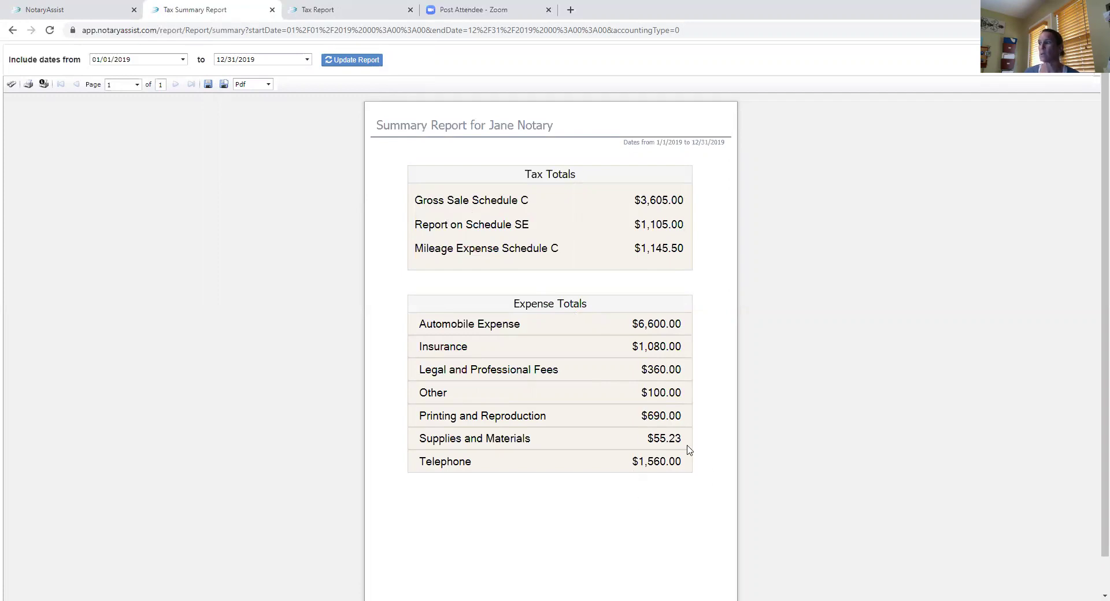
- Review the tax and expense totals in the 2019 summary report and return to the signings list
{"action": "scroll", "coordinate": [547, 327], "scroll_direction": "down", "scroll_amount": 1}
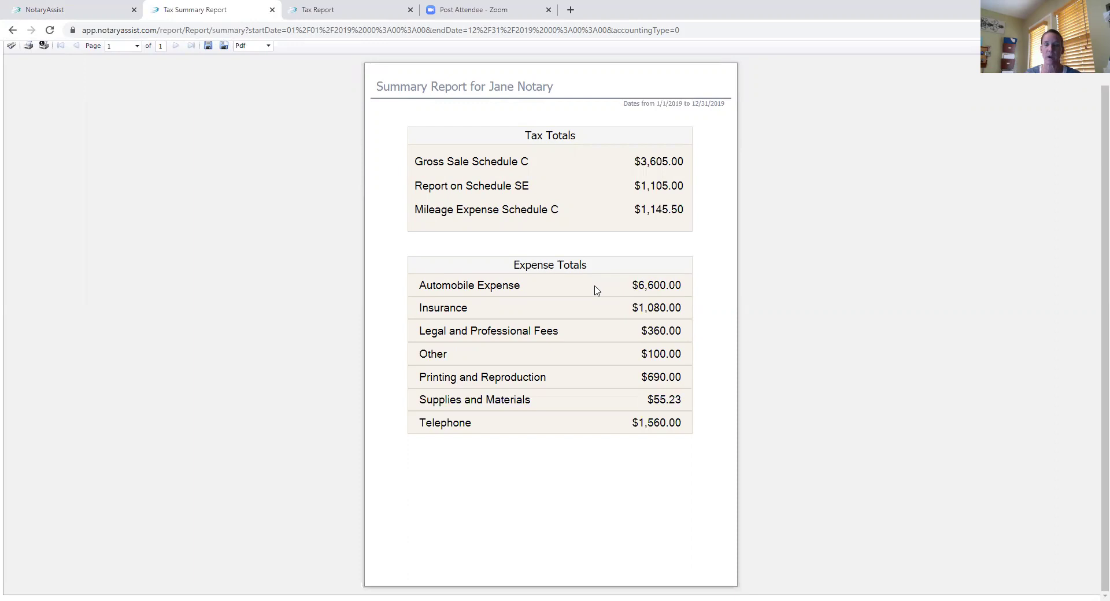
{"action": "left_click", "coordinate": [102, 15]}
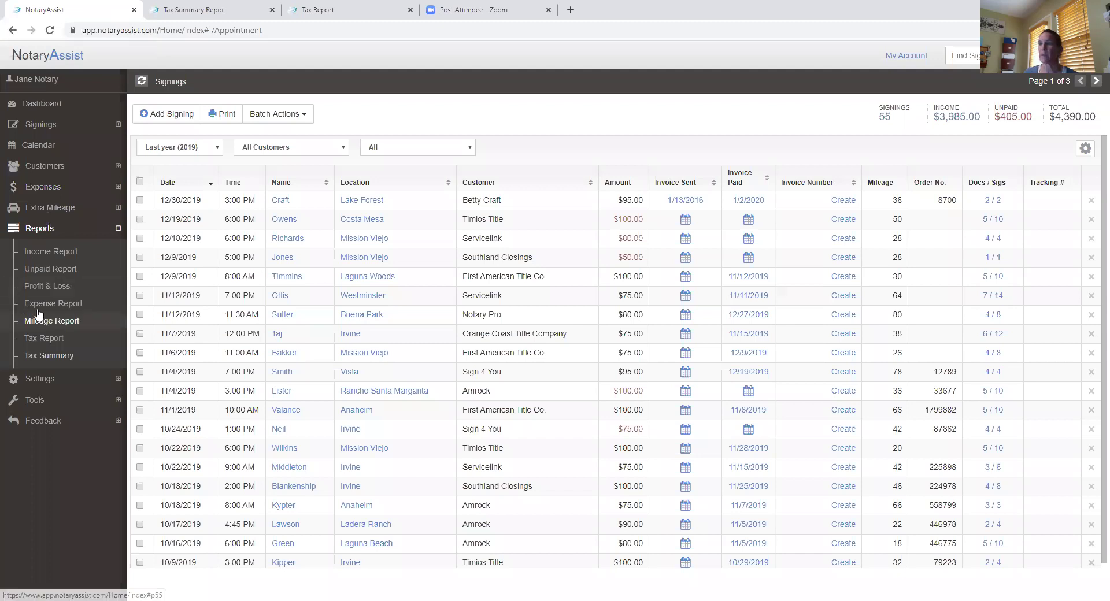